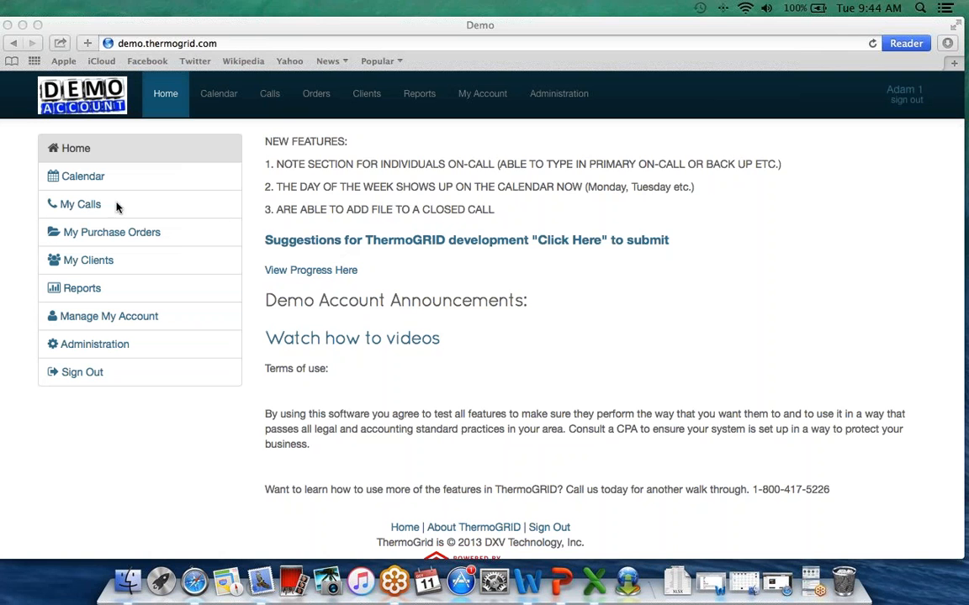
Start a new call from My Calls and check the available call resolution options.
{"action": "left_click", "coordinate": [84, 207]}
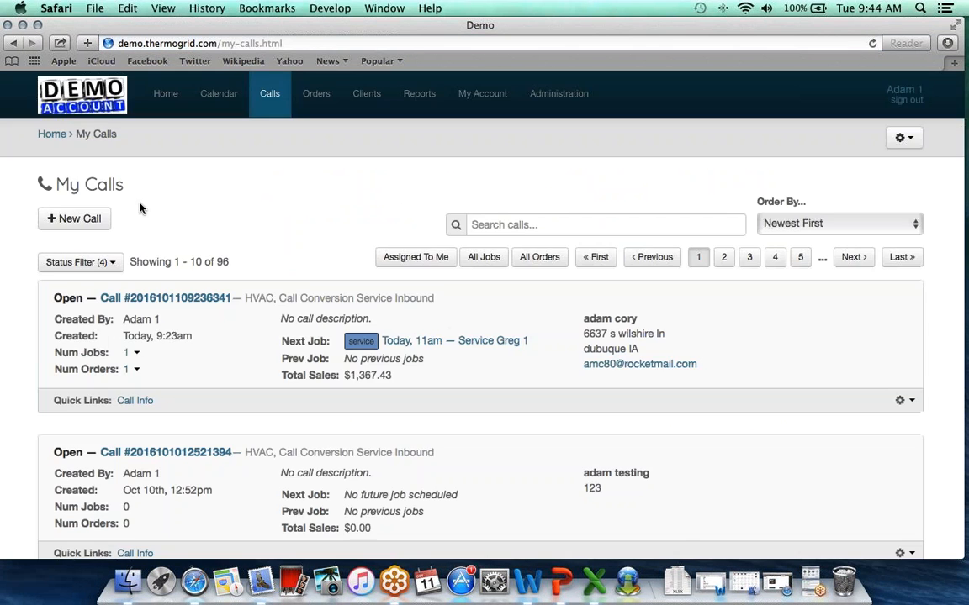
{"action": "left_click", "coordinate": [80, 220]}
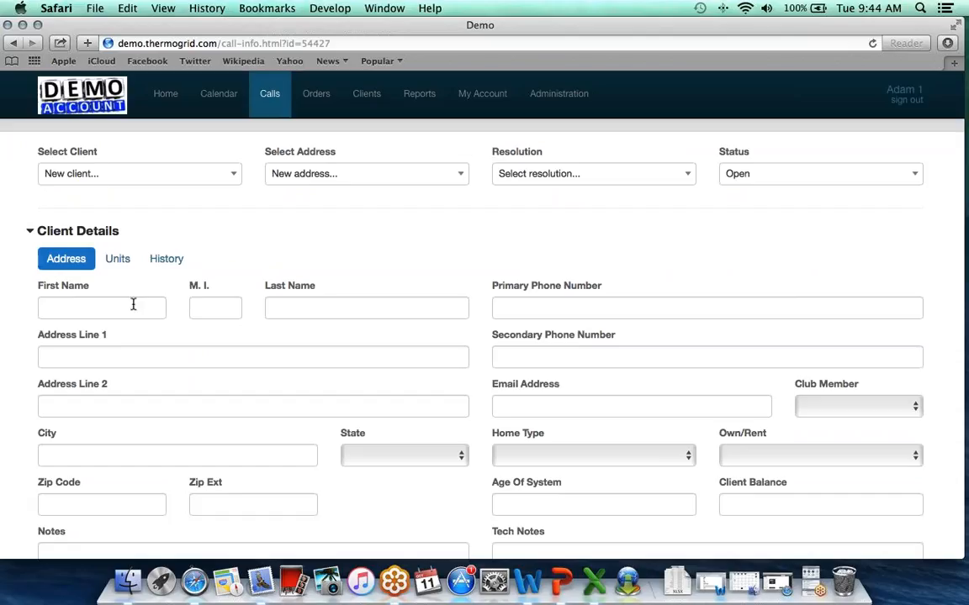
{"action": "left_click", "coordinate": [555, 173]}
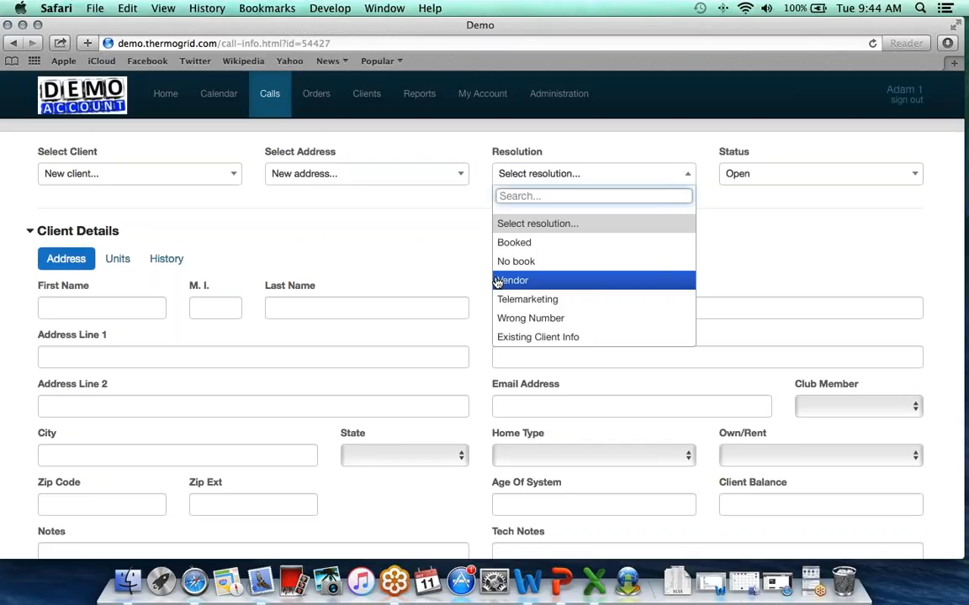
{"action": "left_click", "coordinate": [244, 268]}
Look up the client by first name and fill the call with the matching existing client from the suggestions.
{"action": "left_click", "coordinate": [130, 308]}
{"action": "type", "text": "Adam"}
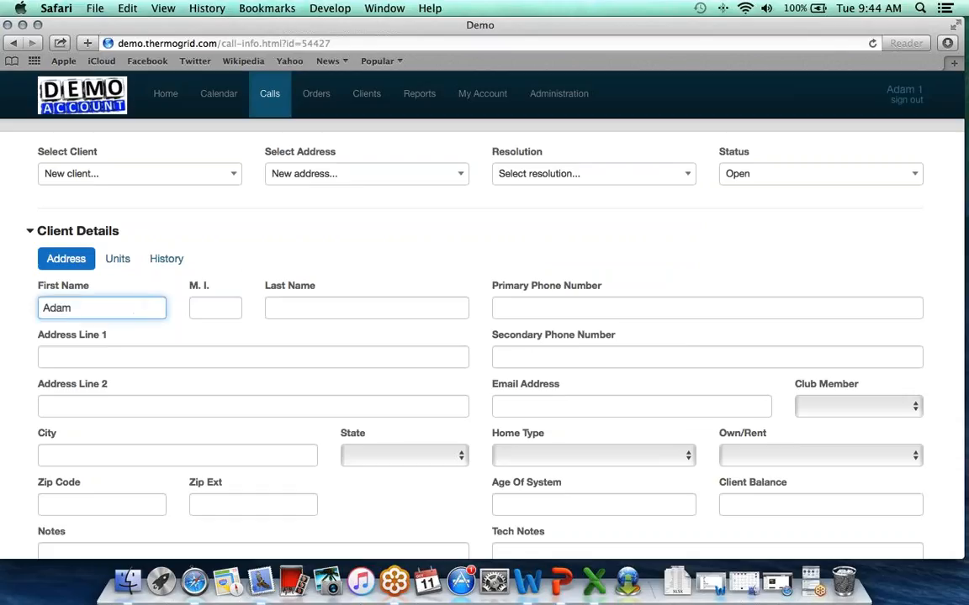
{"action": "key", "text": "Return"}
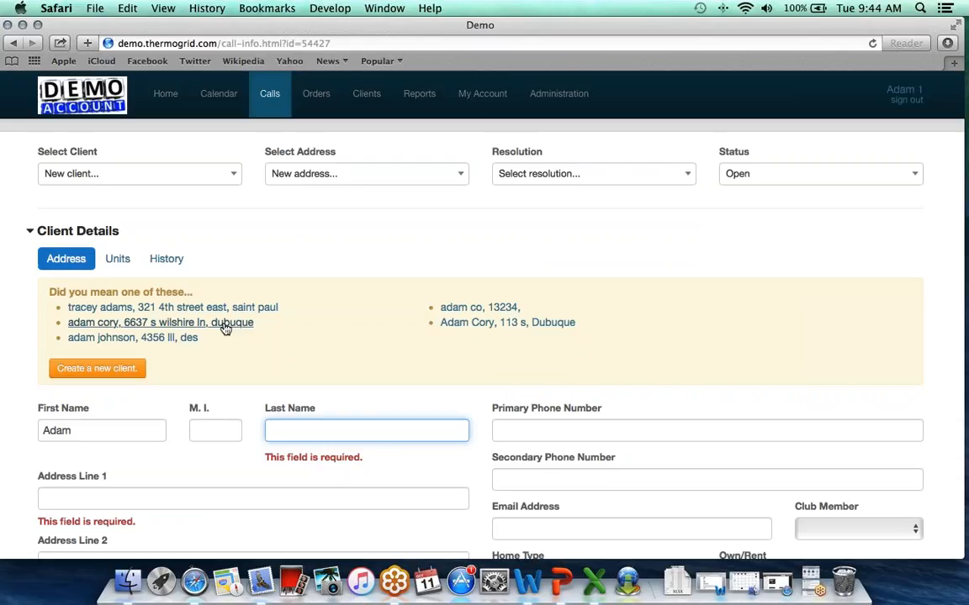
{"action": "left_click", "coordinate": [175, 323]}
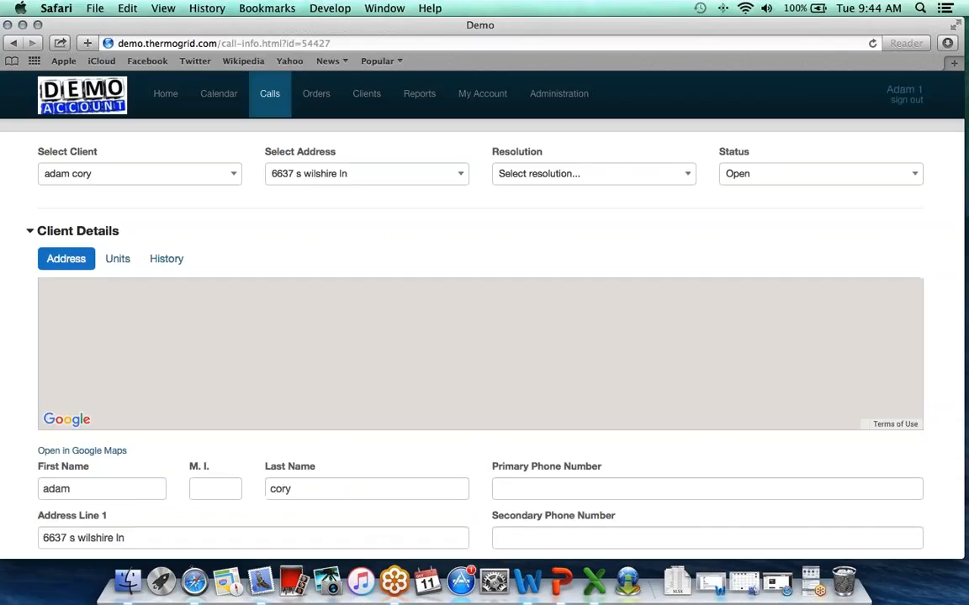
Review the client's map, address, zip code and contact fields in Client Details.
{"action": "scroll", "coordinate": [484, 337], "scroll_direction": "down", "scroll_amount": 2}
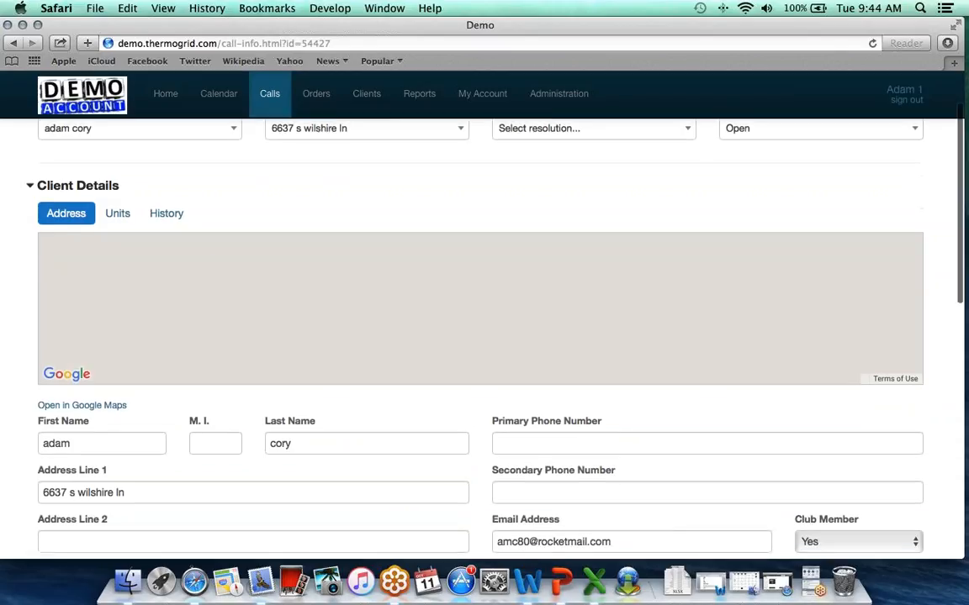
{"action": "scroll", "coordinate": [240, 380], "scroll_direction": "down", "scroll_amount": 5}
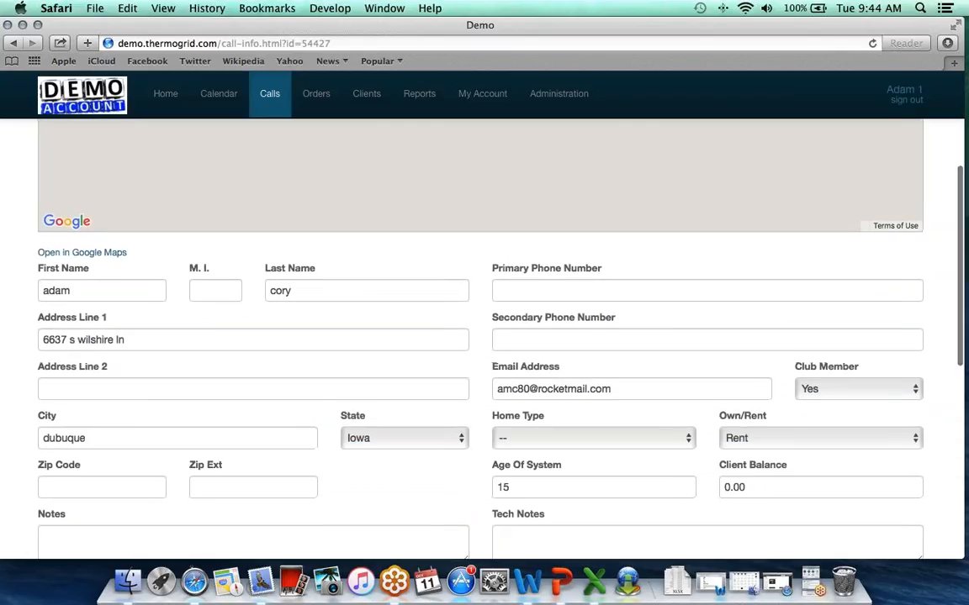
{"action": "left_click", "coordinate": [132, 480]}
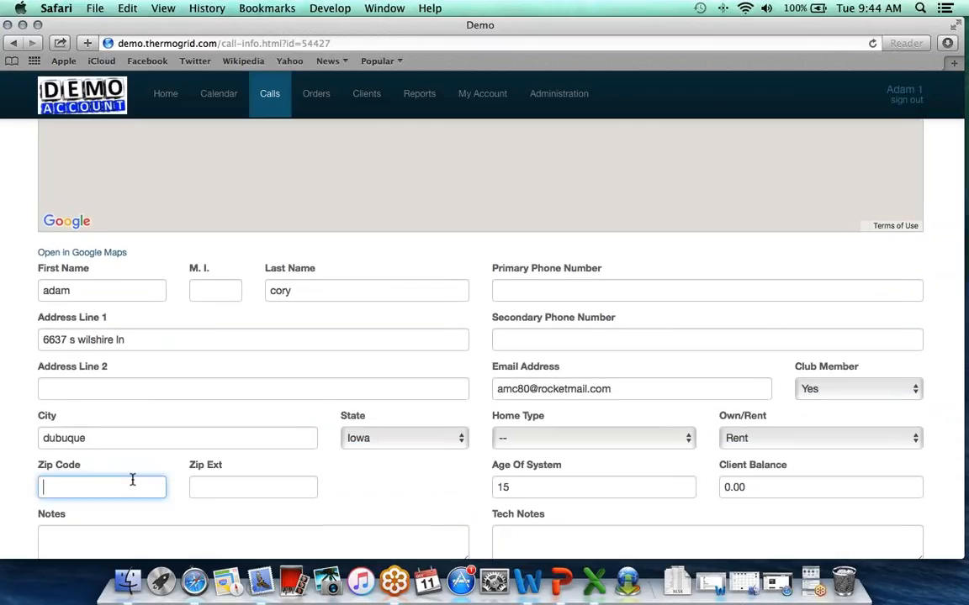
{"action": "key", "text": "Tab"}
{"action": "scroll", "coordinate": [480, 336], "scroll_direction": "up", "scroll_amount": 1}
{"action": "scroll", "coordinate": [176, 480], "scroll_direction": "down", "scroll_amount": 2}
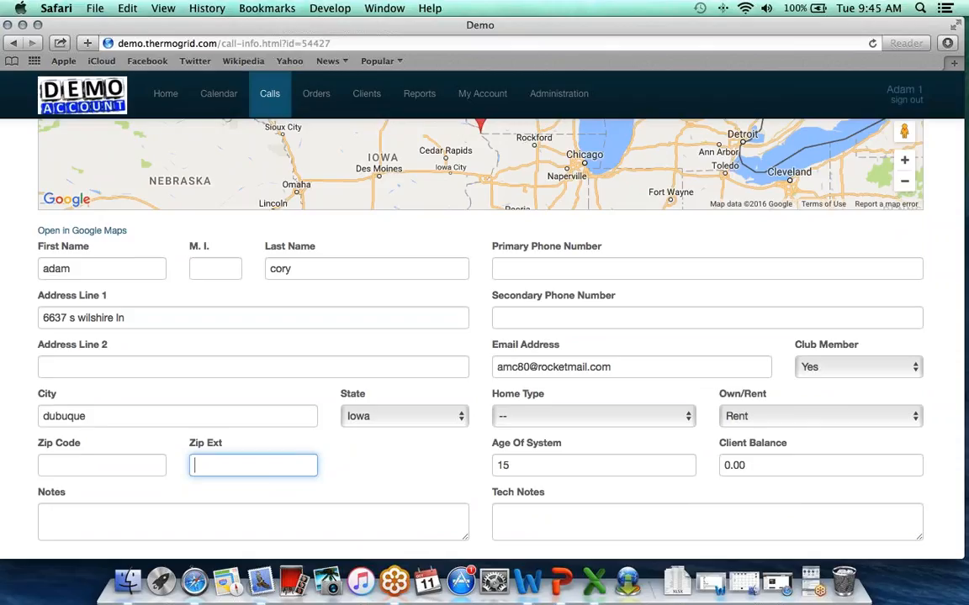
{"action": "scroll", "coordinate": [281, 345], "scroll_direction": "down", "scroll_amount": 2}
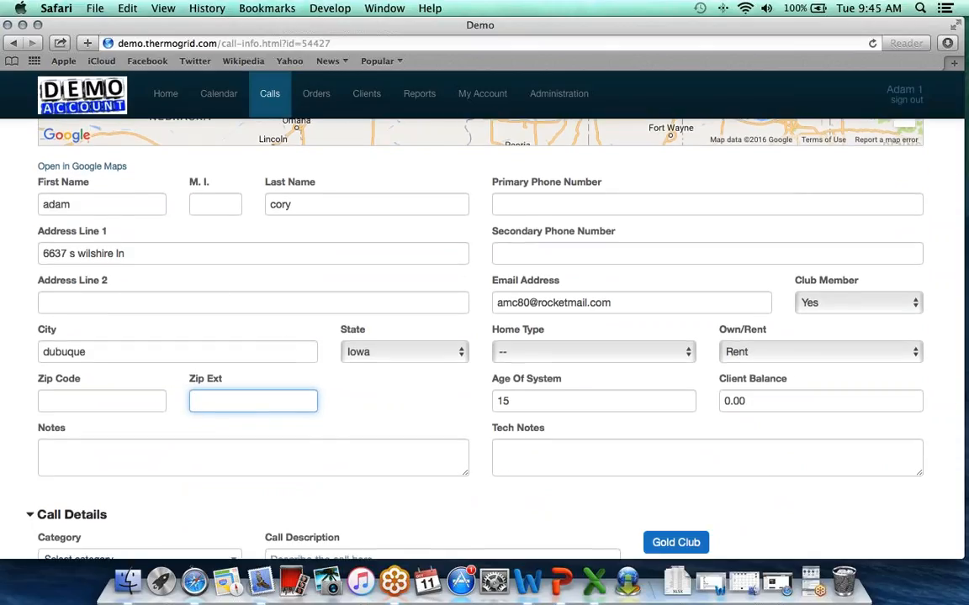
{"action": "scroll", "coordinate": [216, 296], "scroll_direction": "up", "scroll_amount": 2}
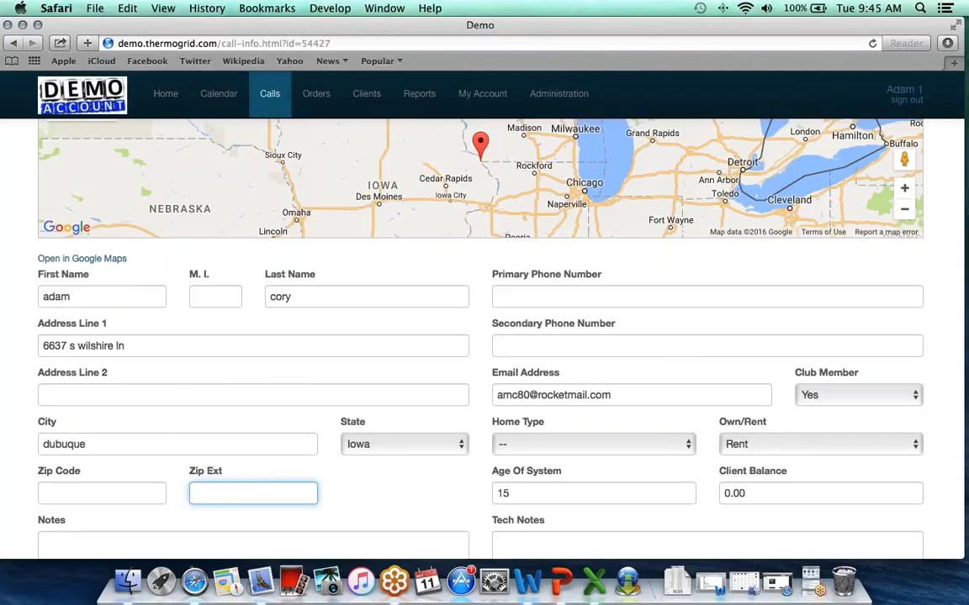
{"action": "scroll", "coordinate": [484, 336], "scroll_direction": "down", "scroll_amount": 1}
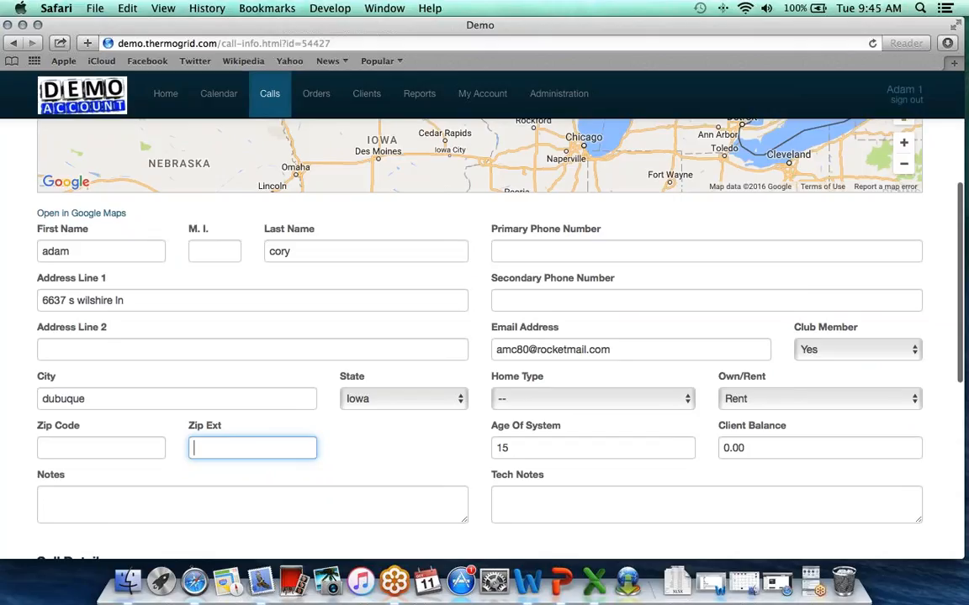
Set the client's home type to Ranch.
{"action": "left_click", "coordinate": [561, 401]}
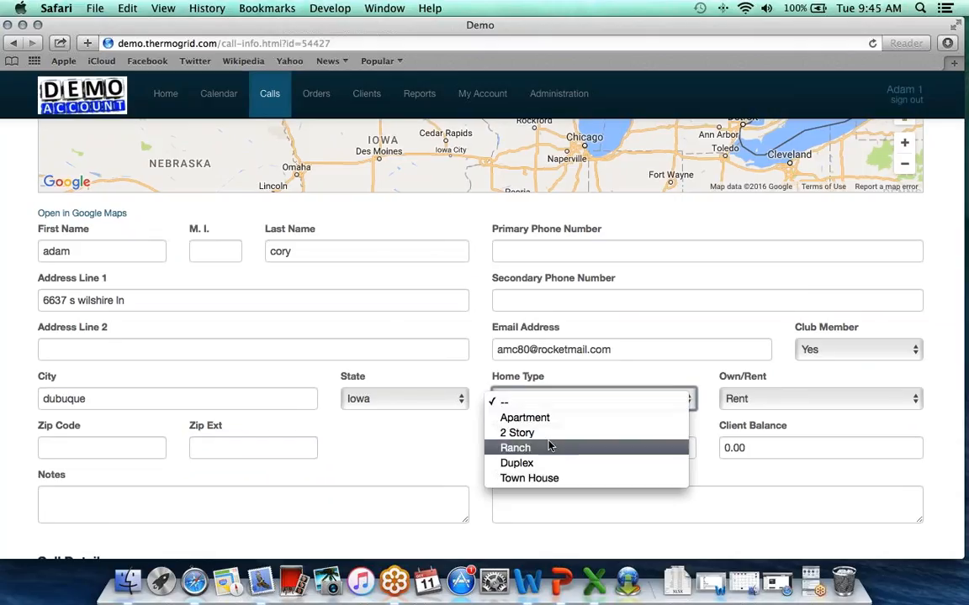
{"action": "left_click", "coordinate": [549, 448]}
{"action": "scroll", "coordinate": [548, 447], "scroll_direction": "down", "scroll_amount": 1}
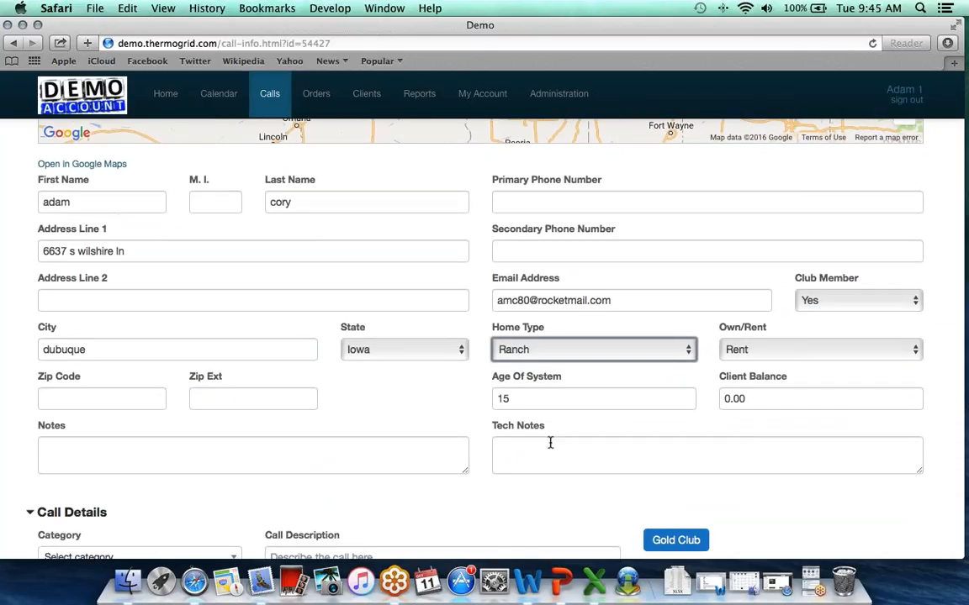
Set the call category to HVAC and the call type to Call Conversion Service Inbound.
{"action": "scroll", "coordinate": [367, 478], "scroll_direction": "down", "scroll_amount": 5}
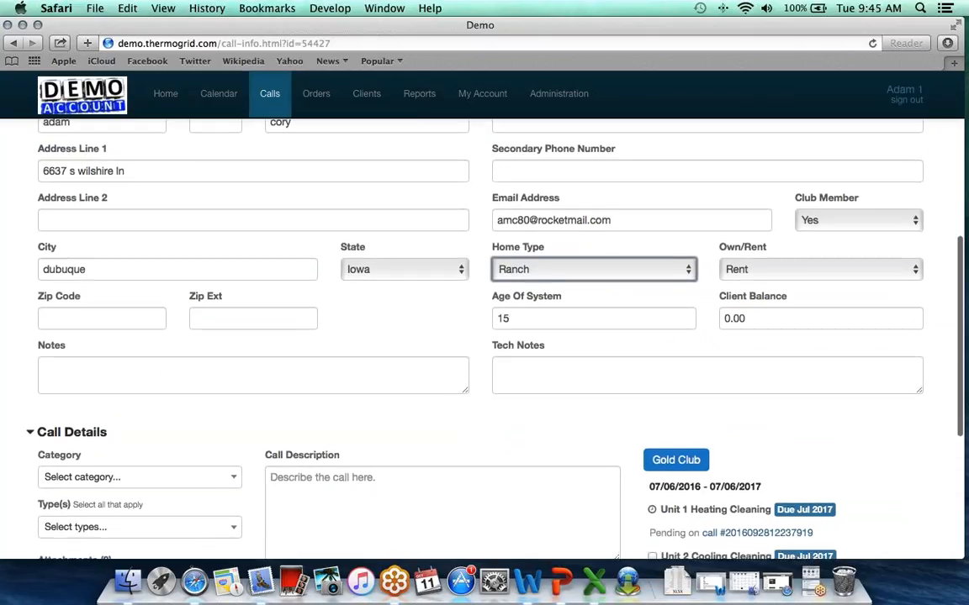
{"action": "left_click", "coordinate": [152, 363]}
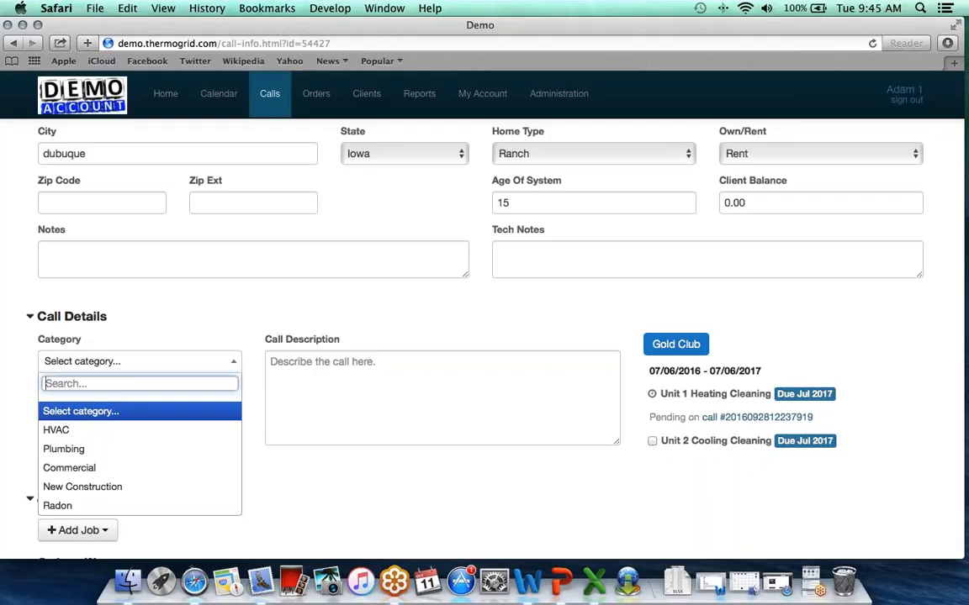
{"action": "left_click", "coordinate": [107, 438]}
{"action": "left_click", "coordinate": [107, 412]}
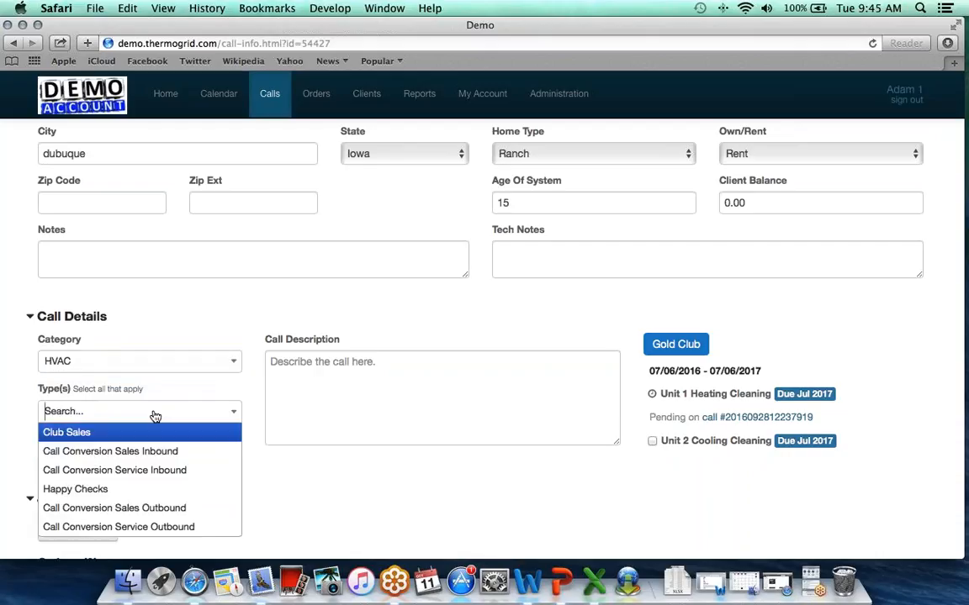
{"action": "left_click", "coordinate": [147, 471]}
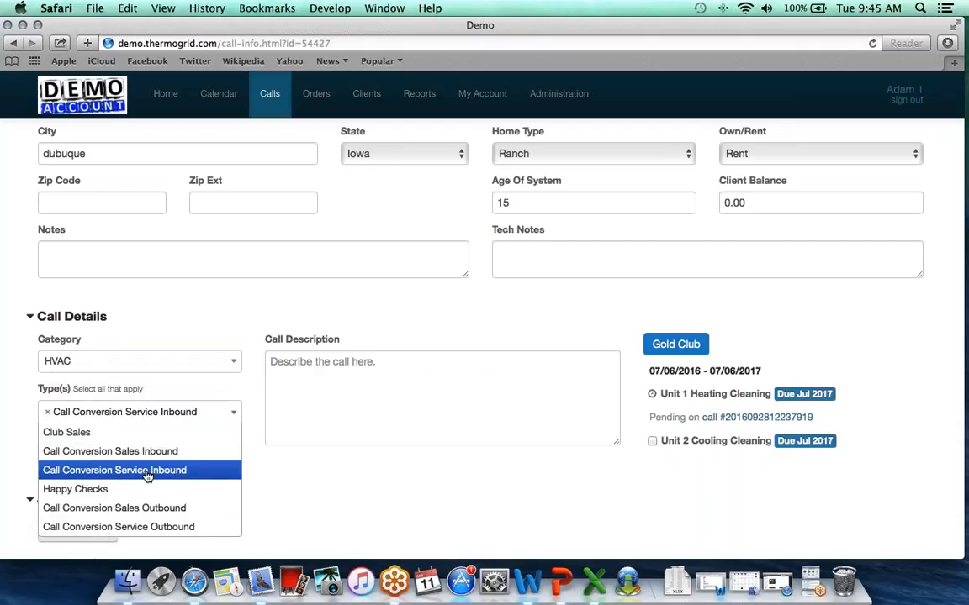
{"action": "left_click", "coordinate": [272, 474]}
Add a Service job to the call.
{"action": "scroll", "coordinate": [272, 474], "scroll_direction": "down", "scroll_amount": 3}
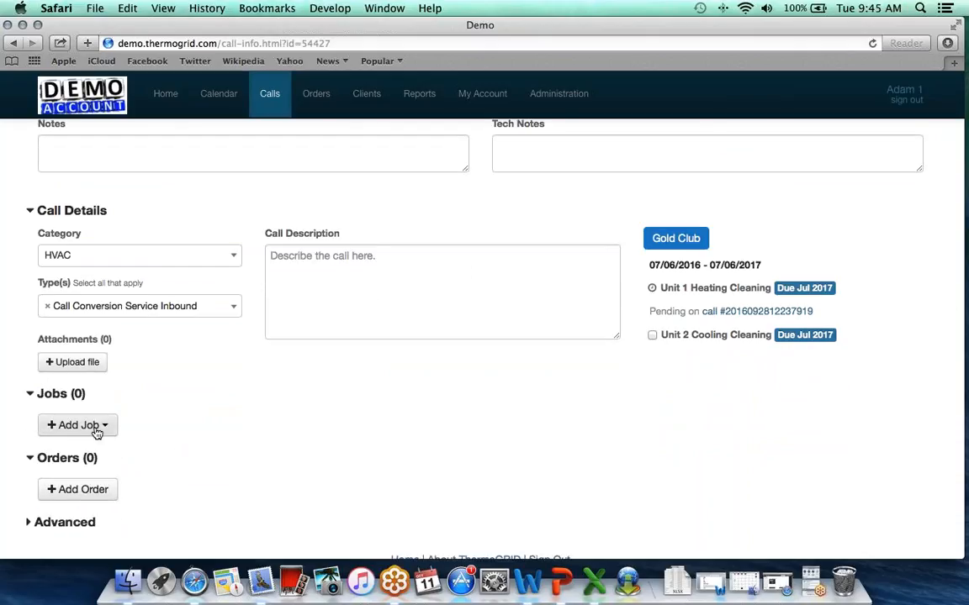
{"action": "scroll", "coordinate": [96, 433], "scroll_direction": "up", "scroll_amount": 4}
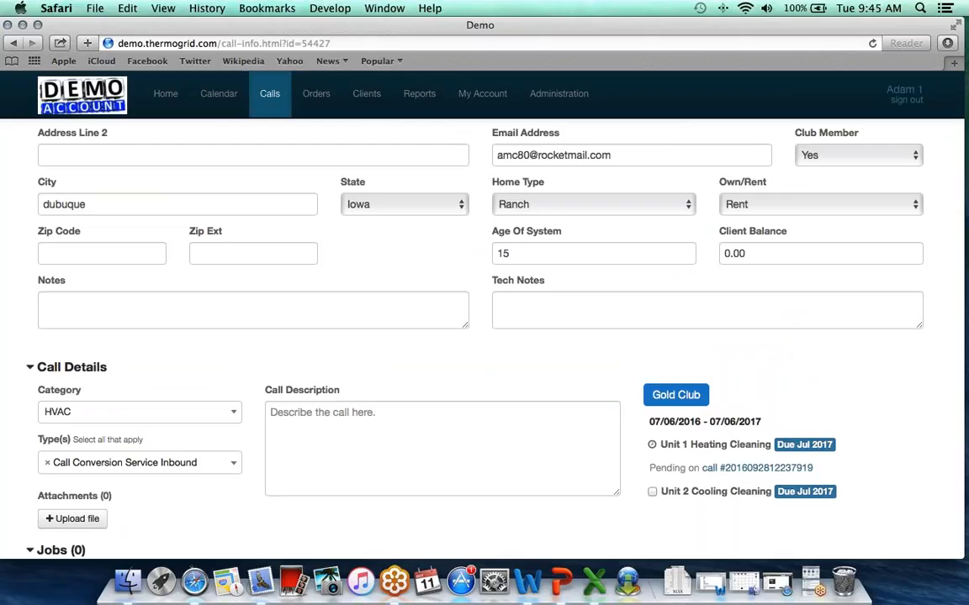
{"action": "scroll", "coordinate": [210, 408], "scroll_direction": "down", "scroll_amount": 3}
{"action": "left_click", "coordinate": [97, 476]}
{"action": "scroll", "coordinate": [163, 476], "scroll_direction": "down", "scroll_amount": 3}
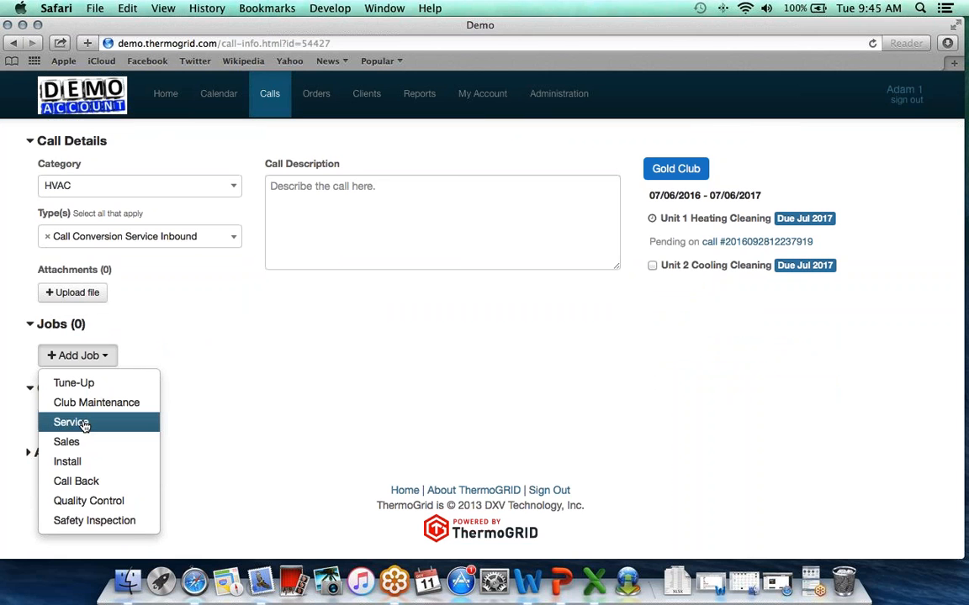
{"action": "left_click", "coordinate": [84, 423]}
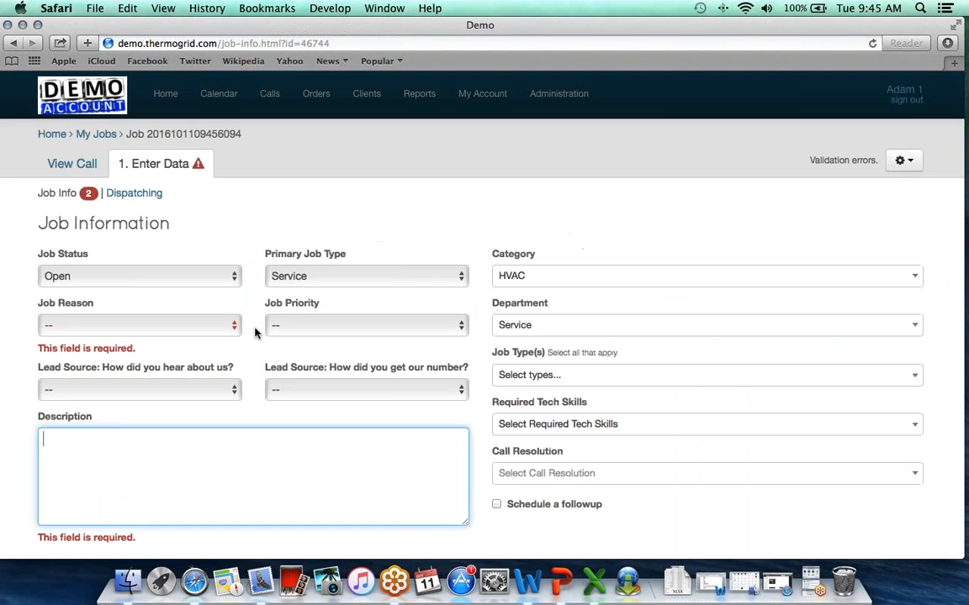
Set the job reason to No Heat and the job priority to "3: No Heat, No Cool Less than 12 Years Old".
{"action": "scroll", "coordinate": [256, 333], "scroll_direction": "down", "scroll_amount": 2}
{"action": "left_click", "coordinate": [135, 239]}
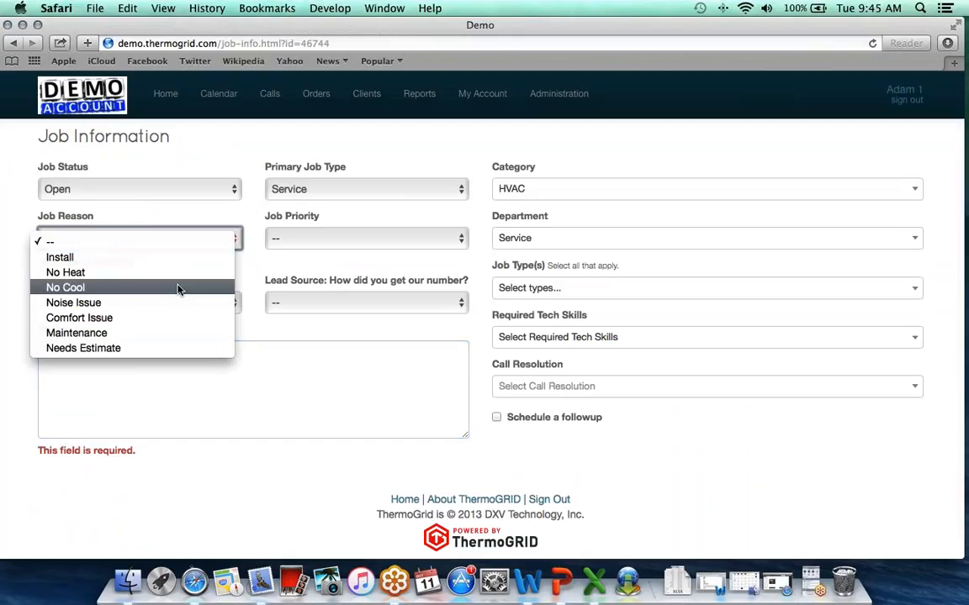
{"action": "left_click", "coordinate": [145, 273]}
{"action": "left_click", "coordinate": [367, 239]}
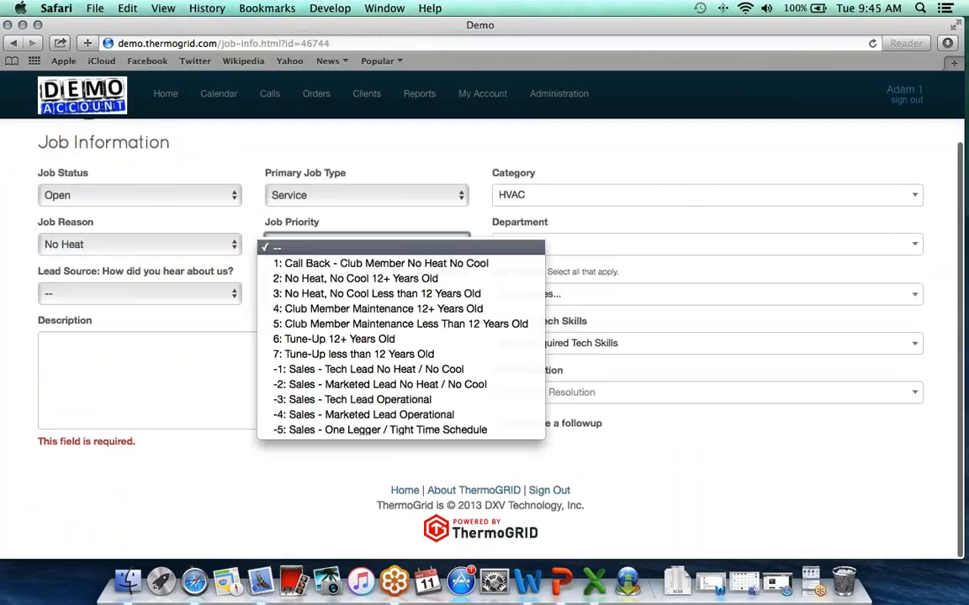
{"action": "left_click", "coordinate": [318, 294]}
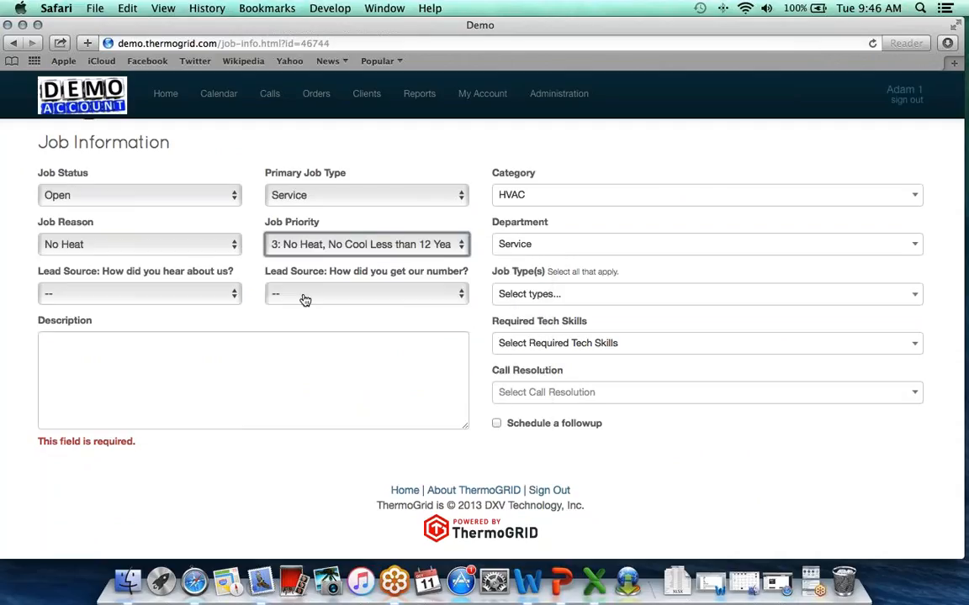
Set the lead sources to Radio for how the client heard about the company and Internet for how they got the number.
{"action": "left_click", "coordinate": [135, 293]}
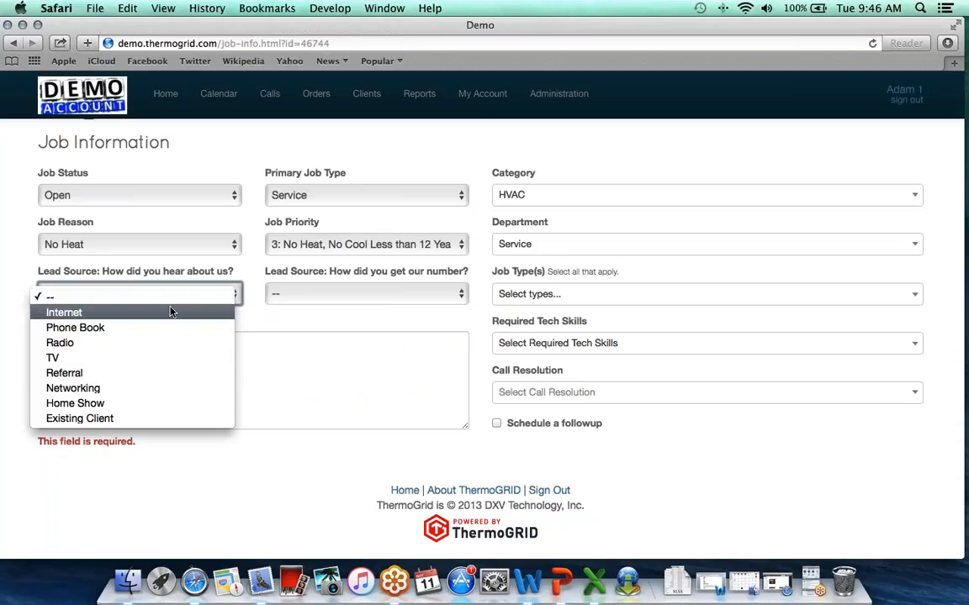
{"action": "left_click", "coordinate": [129, 342]}
{"action": "left_click", "coordinate": [366, 294]}
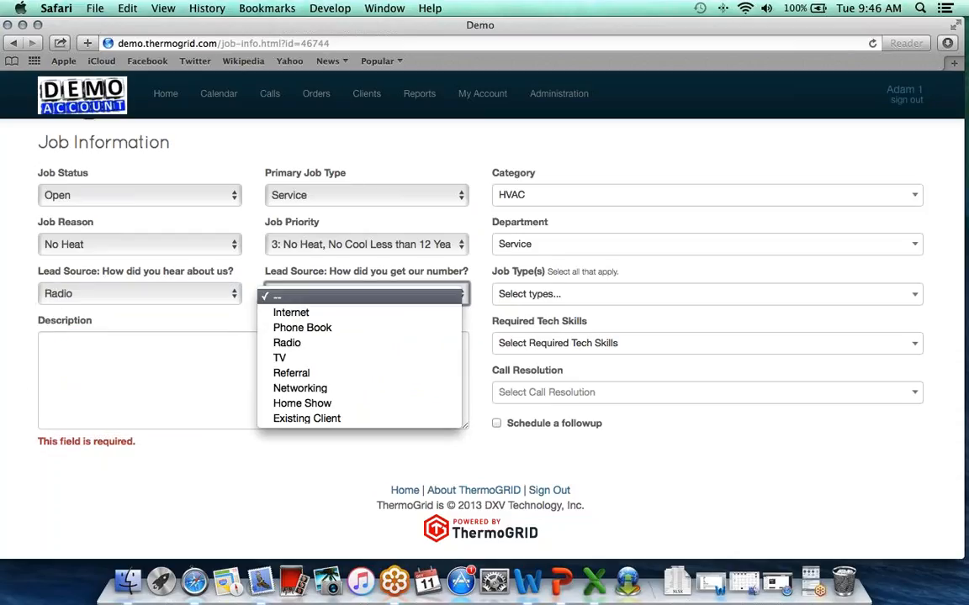
{"action": "left_click", "coordinate": [291, 312]}
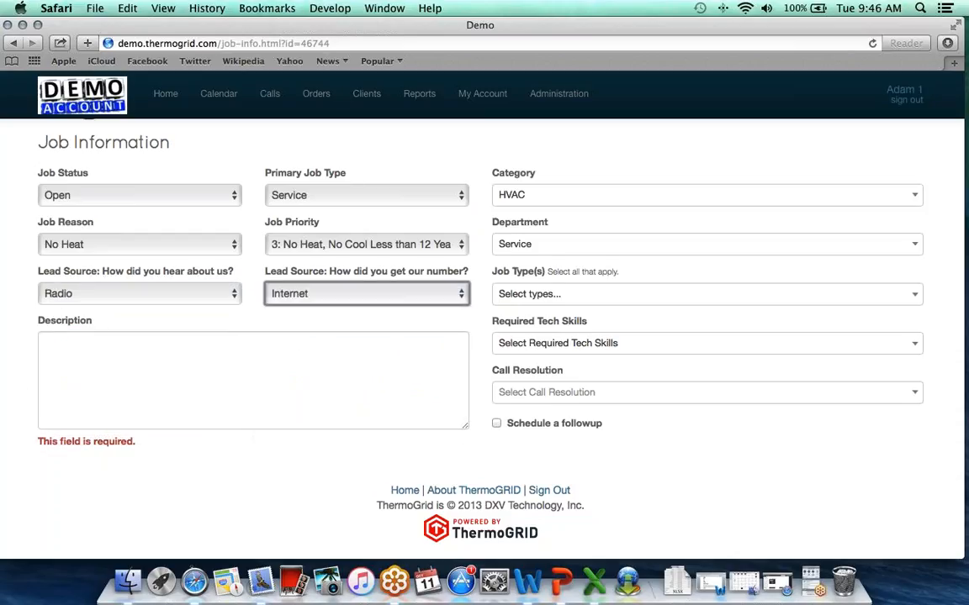
Assign the job types Club Conversion and 12+ Opps to the job.
{"action": "left_click", "coordinate": [523, 294]}
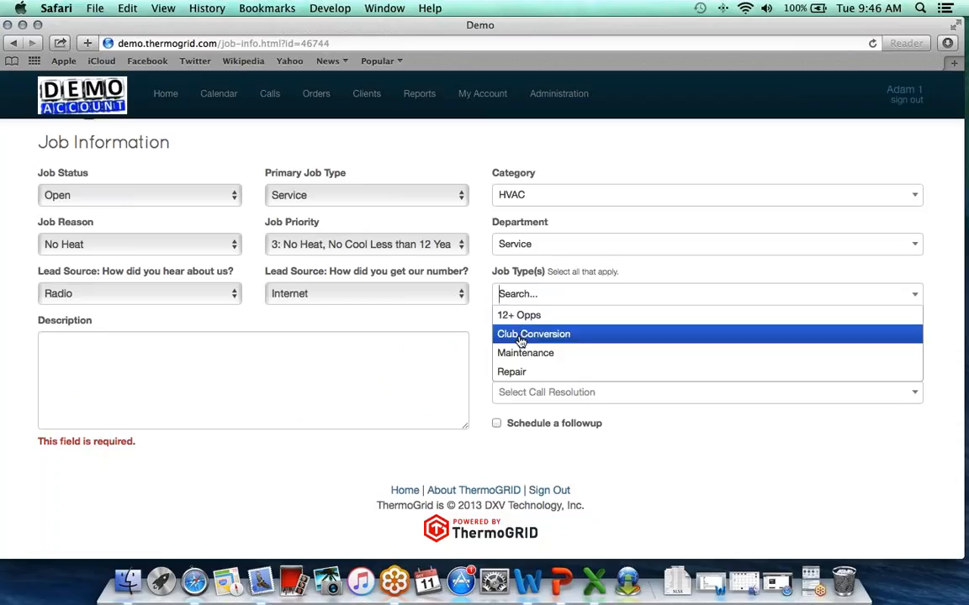
{"action": "left_click", "coordinate": [521, 340]}
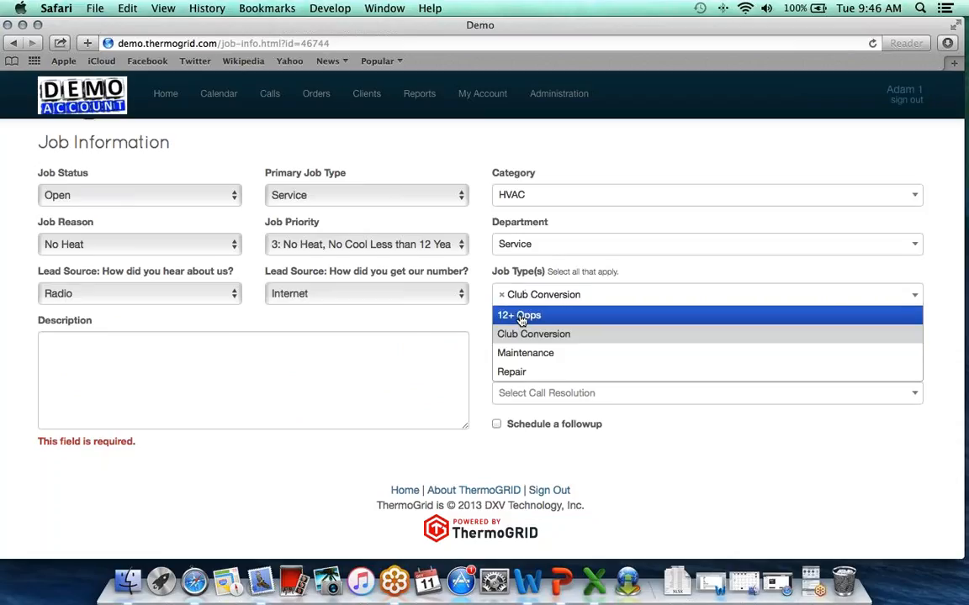
{"action": "left_click", "coordinate": [521, 319]}
{"action": "key", "text": "Escape"}
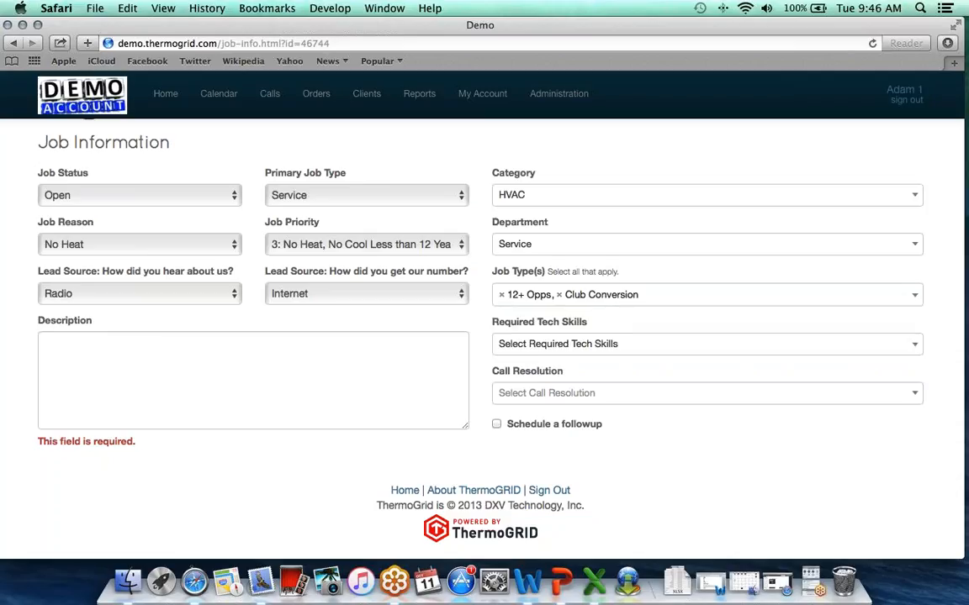
Examine the available required tech skills for the job without choosing any.
{"action": "scroll", "coordinate": [481, 338], "scroll_direction": "down", "scroll_amount": 1}
{"action": "left_click", "coordinate": [522, 345]}
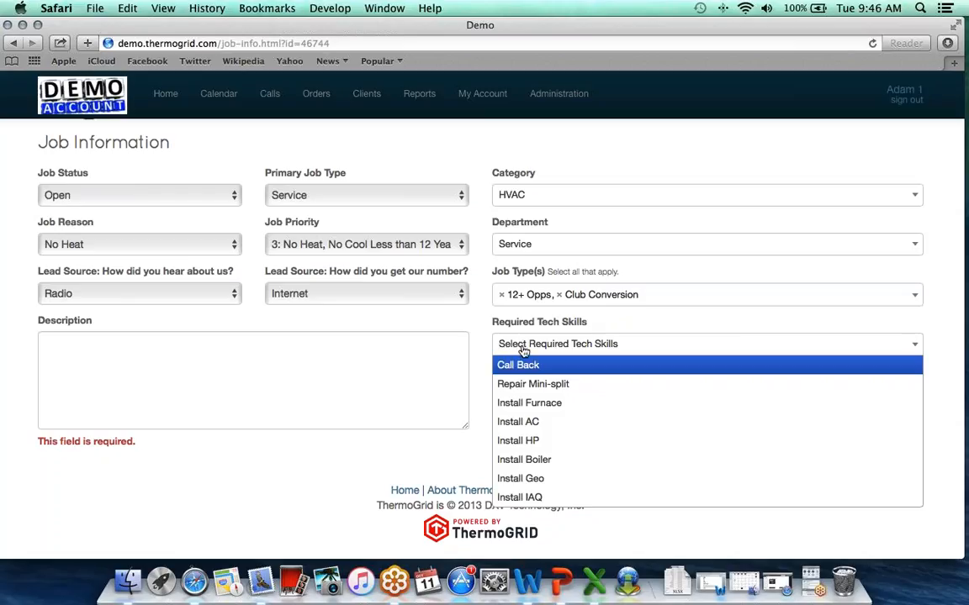
{"action": "scroll", "coordinate": [531, 421], "scroll_direction": "down", "scroll_amount": 1}
{"action": "scroll", "coordinate": [531, 421], "scroll_direction": "down", "scroll_amount": 3}
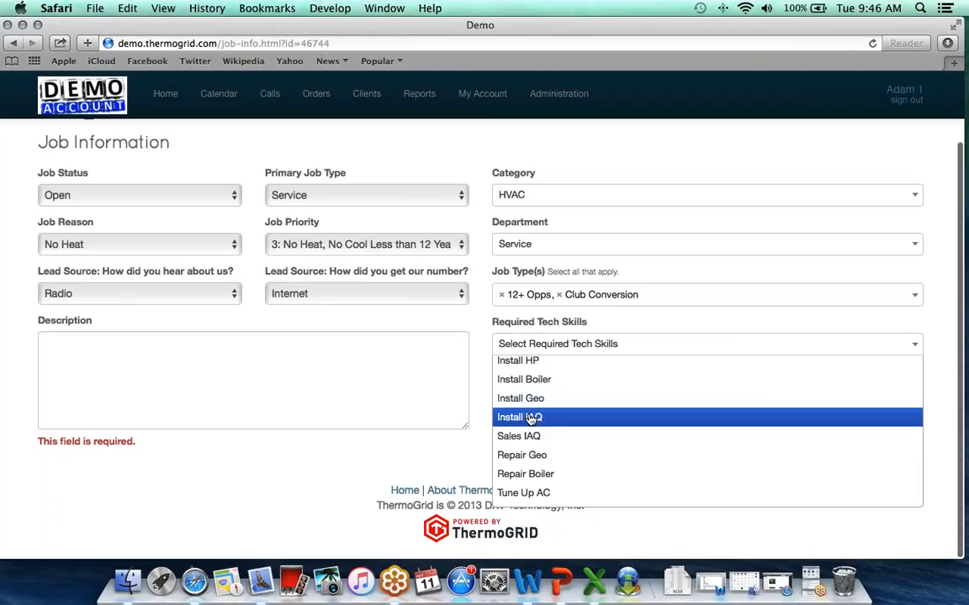
{"action": "scroll", "coordinate": [531, 419], "scroll_direction": "down", "scroll_amount": 7}
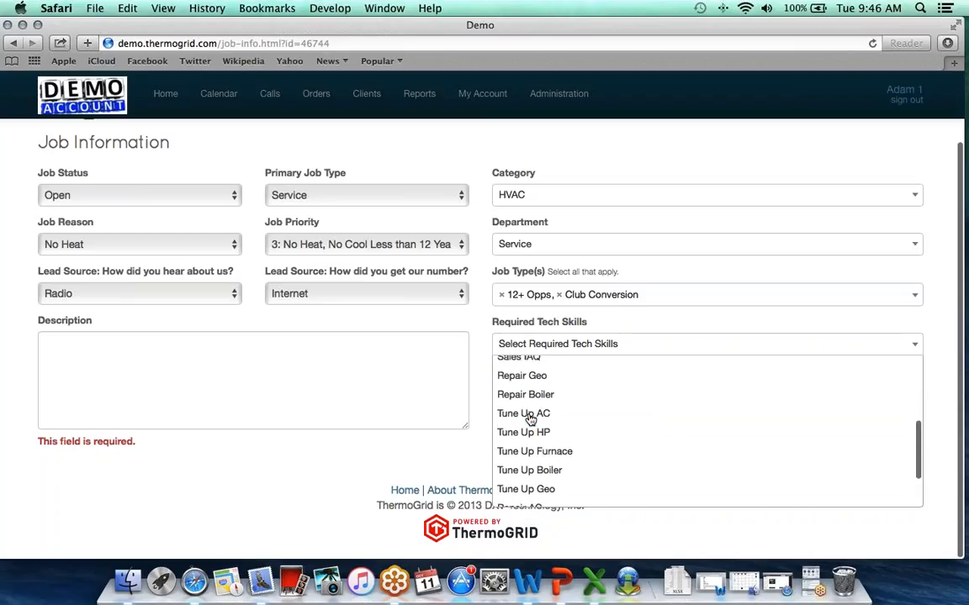
{"action": "left_click", "coordinate": [472, 327]}
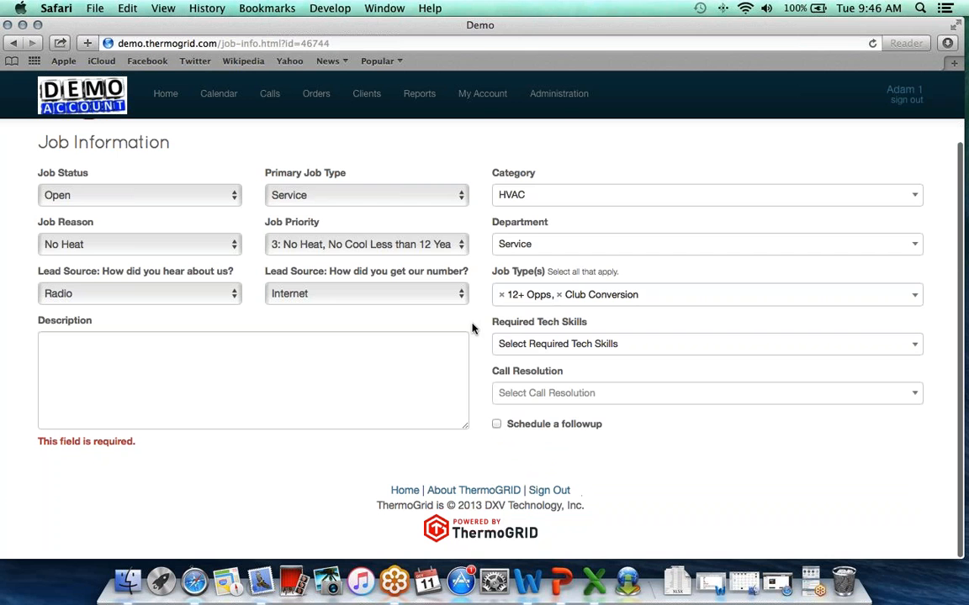
Open the job's dispatching page and set the appointment date to 10/11/2016 11:00am.
{"action": "scroll", "coordinate": [473, 328], "scroll_direction": "up", "scroll_amount": 3}
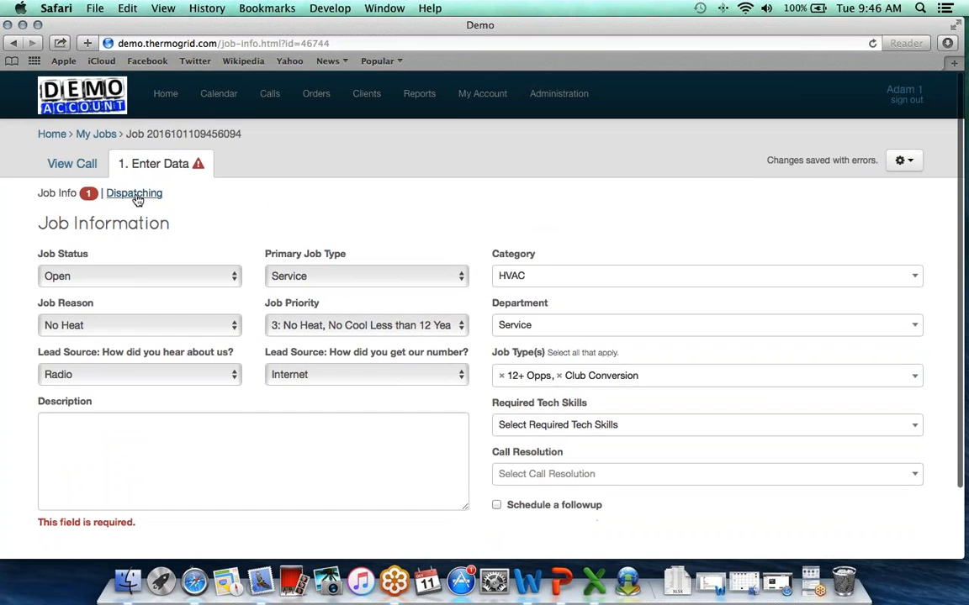
{"action": "left_click", "coordinate": [134, 194]}
{"action": "left_click", "coordinate": [328, 223]}
{"action": "left_click", "coordinate": [332, 245]}
{"action": "left_click", "coordinate": [650, 275]}
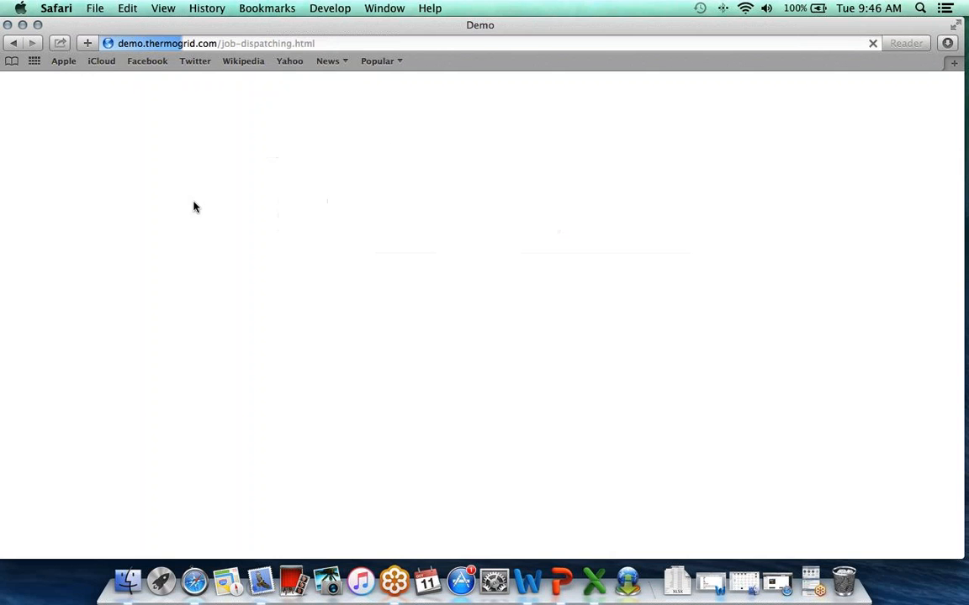
{"action": "scroll", "coordinate": [148, 216], "scroll_direction": "down", "scroll_amount": 2}
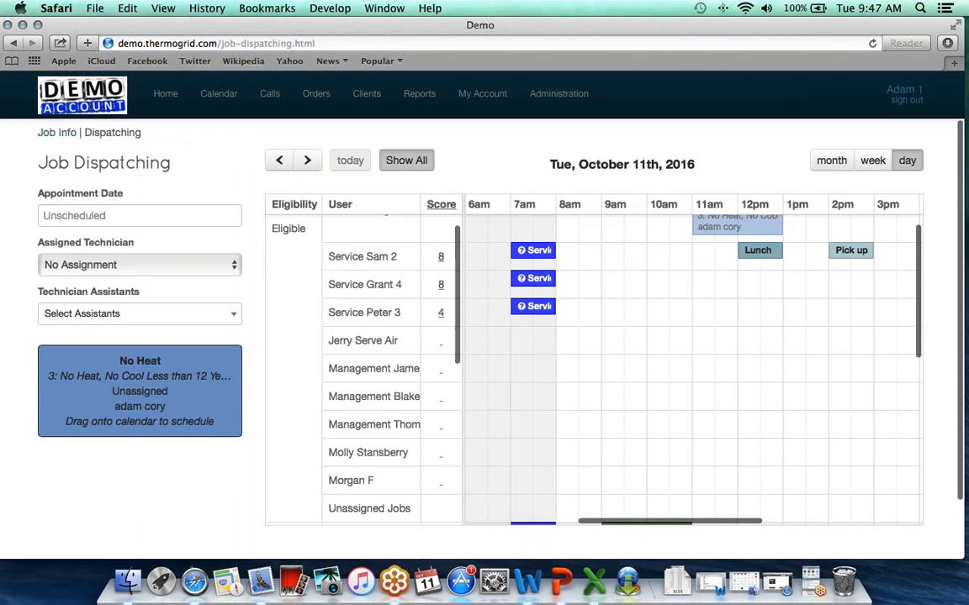
{"action": "left_click", "coordinate": [147, 216]}
{"action": "left_click", "coordinate": [245, 306]}
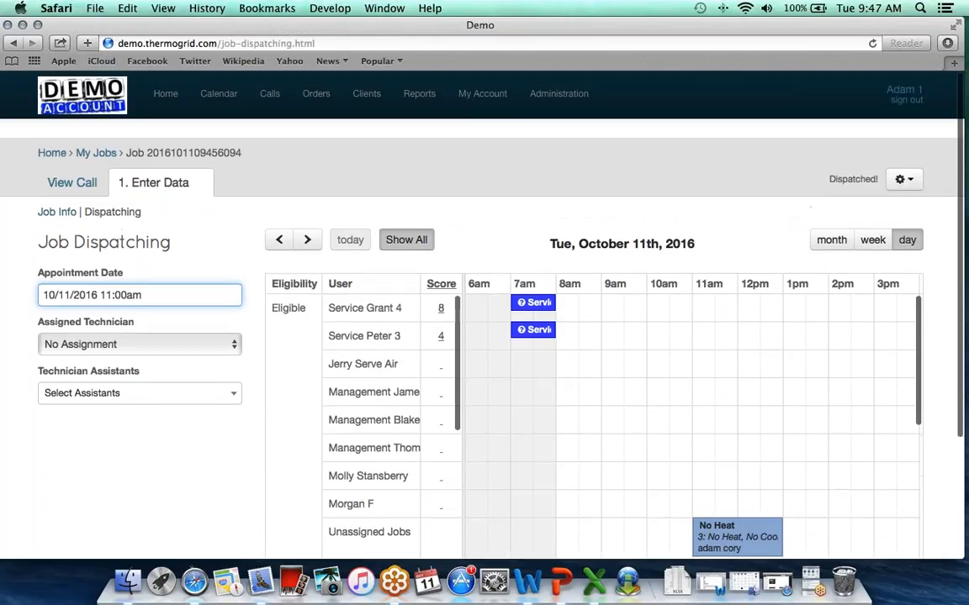
Check the technicians' eligibility and scores, and assign the highest-scoring eligible service technician to the job.
{"action": "mouse_move", "coordinate": [443, 292]}
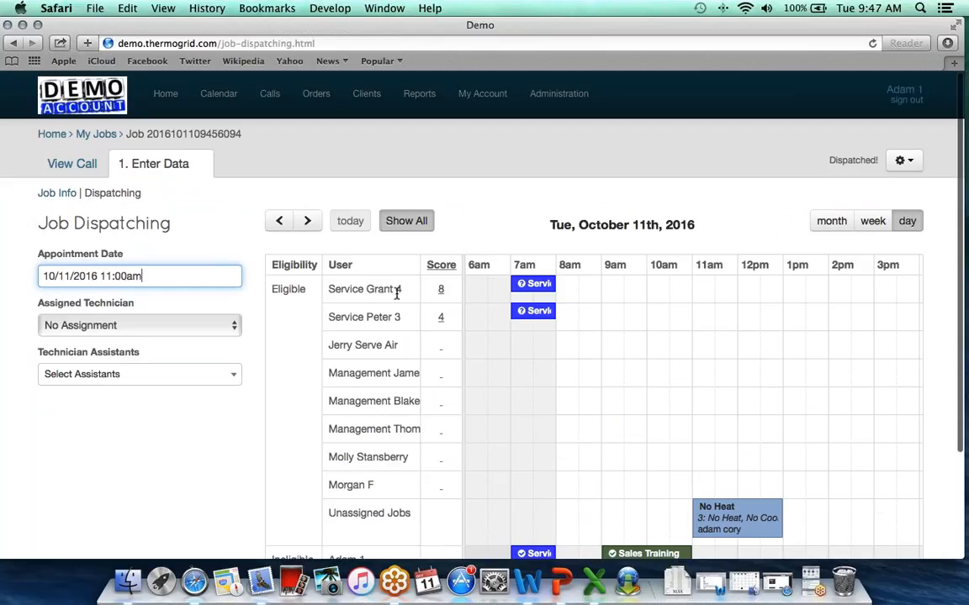
{"action": "scroll", "coordinate": [396, 293], "scroll_direction": "down", "scroll_amount": 8}
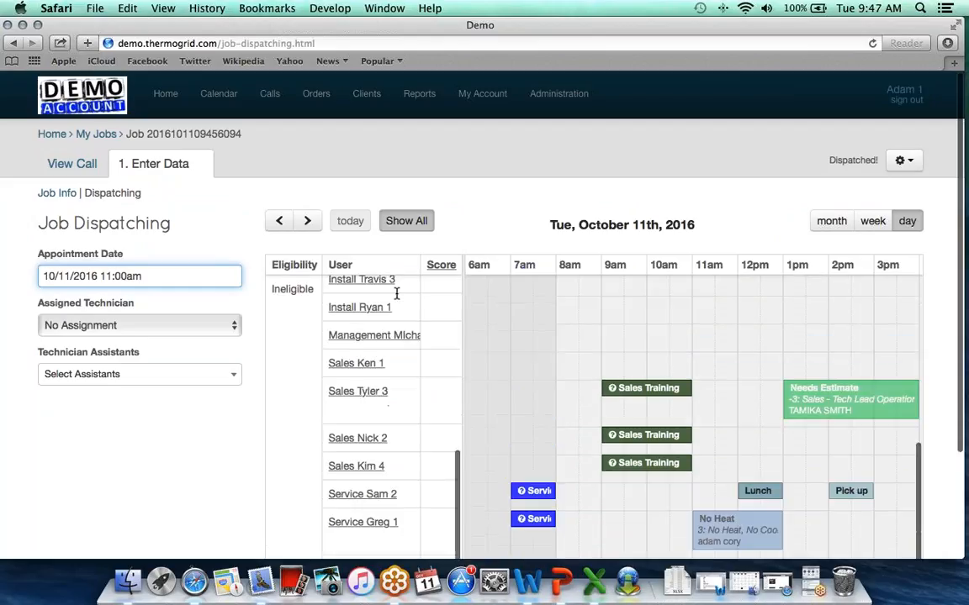
{"action": "scroll", "coordinate": [397, 294], "scroll_direction": "down", "scroll_amount": 4}
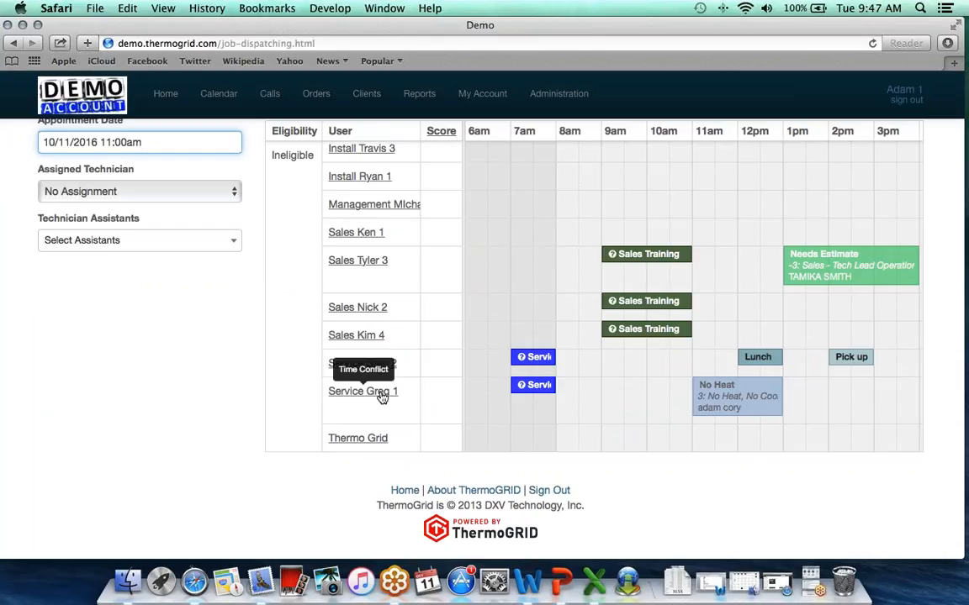
{"action": "scroll", "coordinate": [381, 397], "scroll_direction": "up", "scroll_amount": 10}
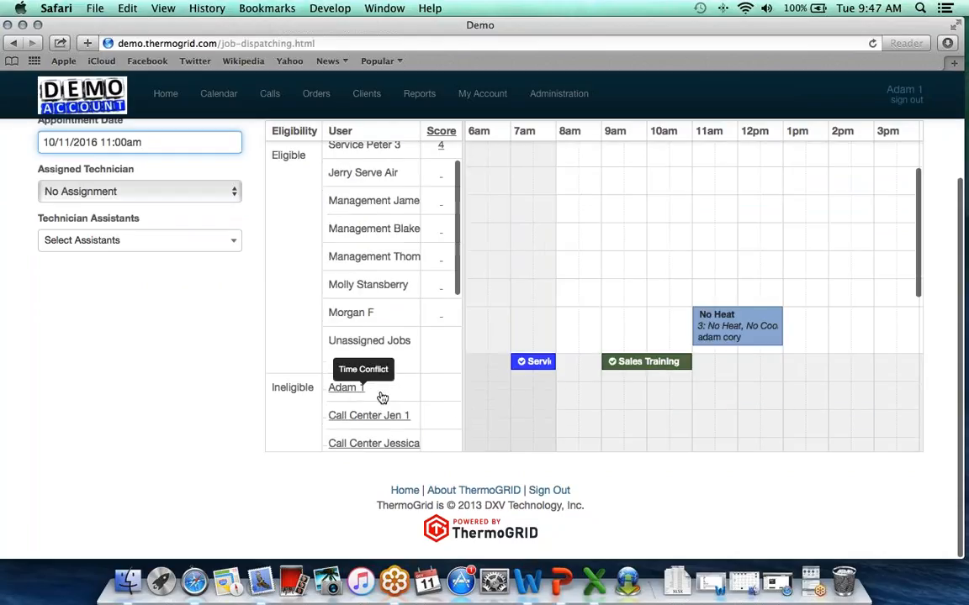
{"action": "scroll", "coordinate": [480, 338], "scroll_direction": "up", "scroll_amount": 1}
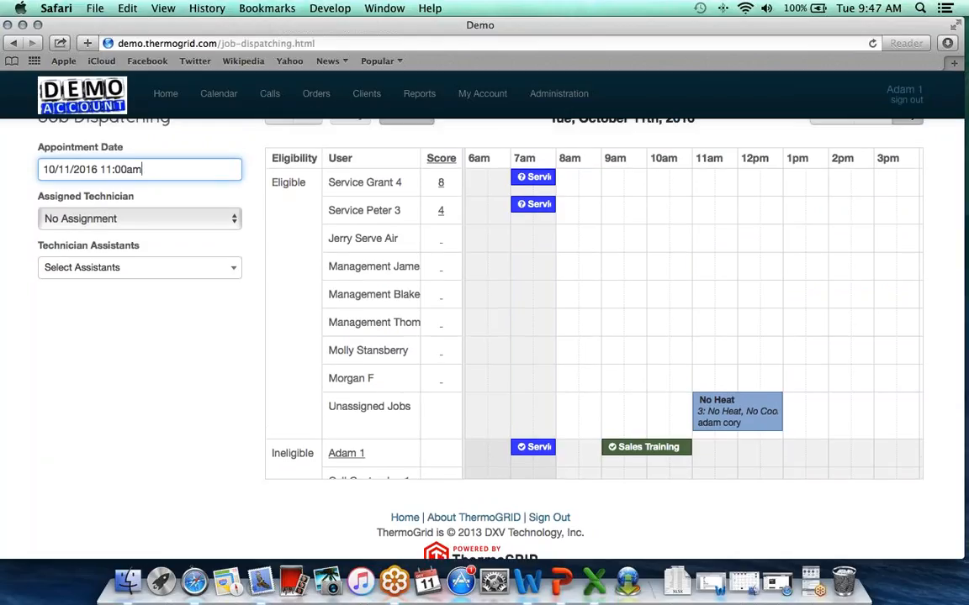
{"action": "left_click", "coordinate": [140, 218]}
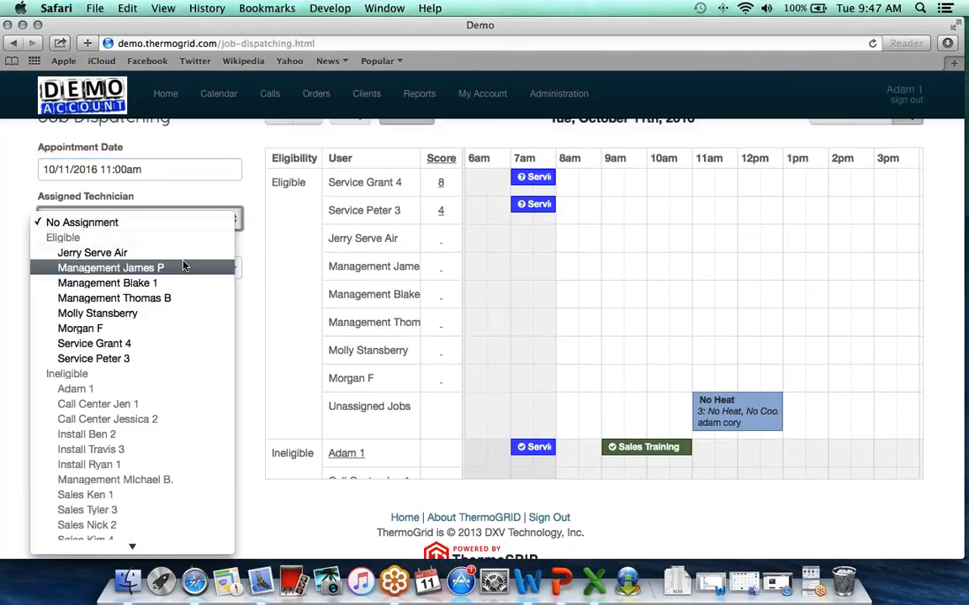
{"action": "left_click", "coordinate": [152, 345]}
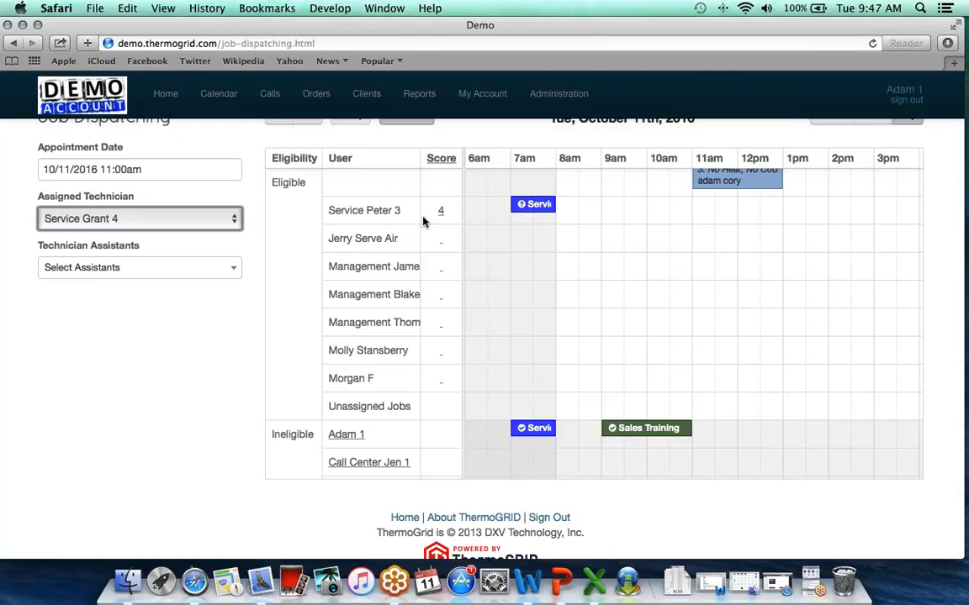
{"action": "scroll", "coordinate": [423, 221], "scroll_direction": "up", "scroll_amount": 2}
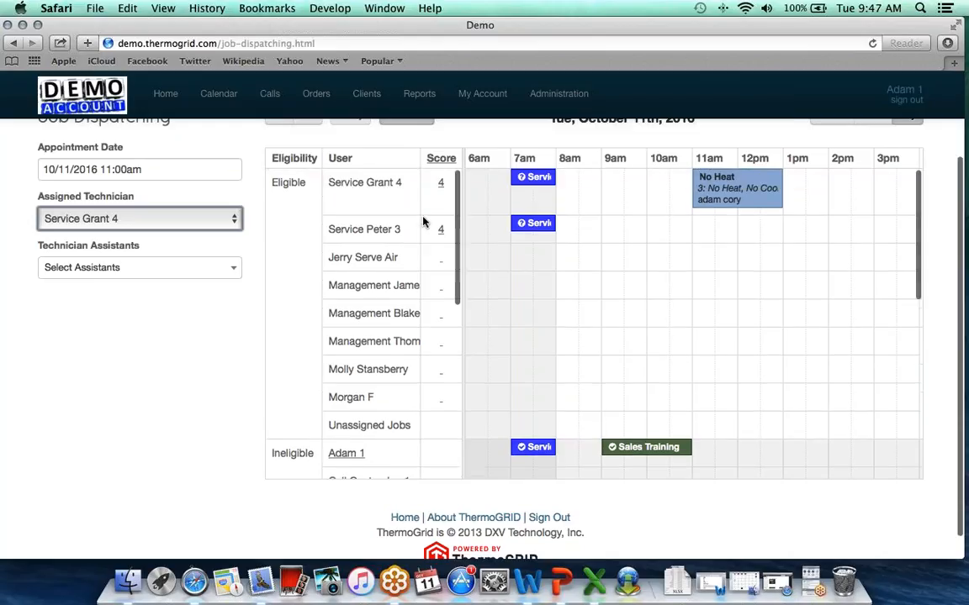
Open the newest call from the calls list and add an order to it.
{"action": "left_click", "coordinate": [272, 97]}
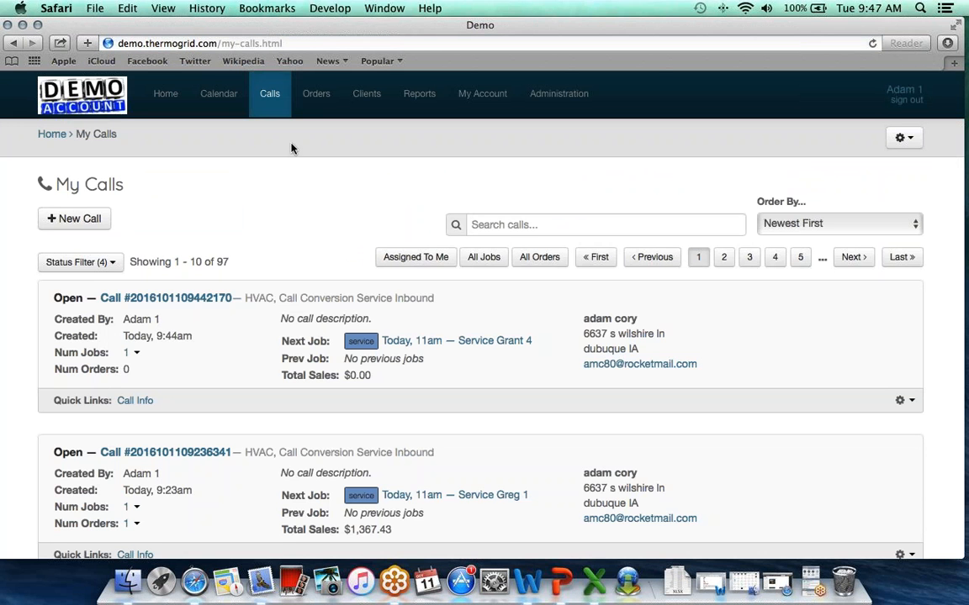
{"action": "scroll", "coordinate": [303, 201], "scroll_direction": "down", "scroll_amount": 2}
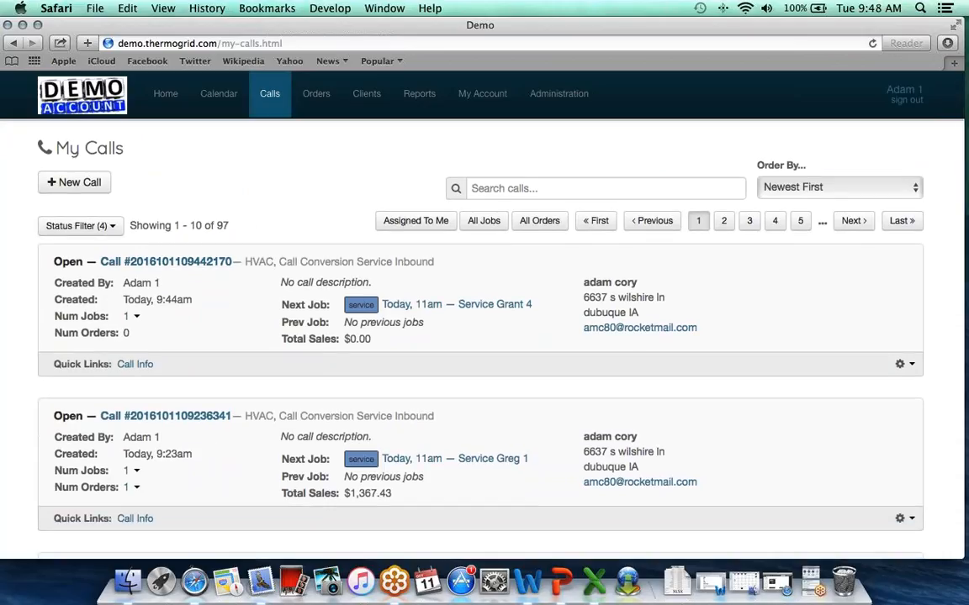
{"action": "left_click", "coordinate": [166, 261]}
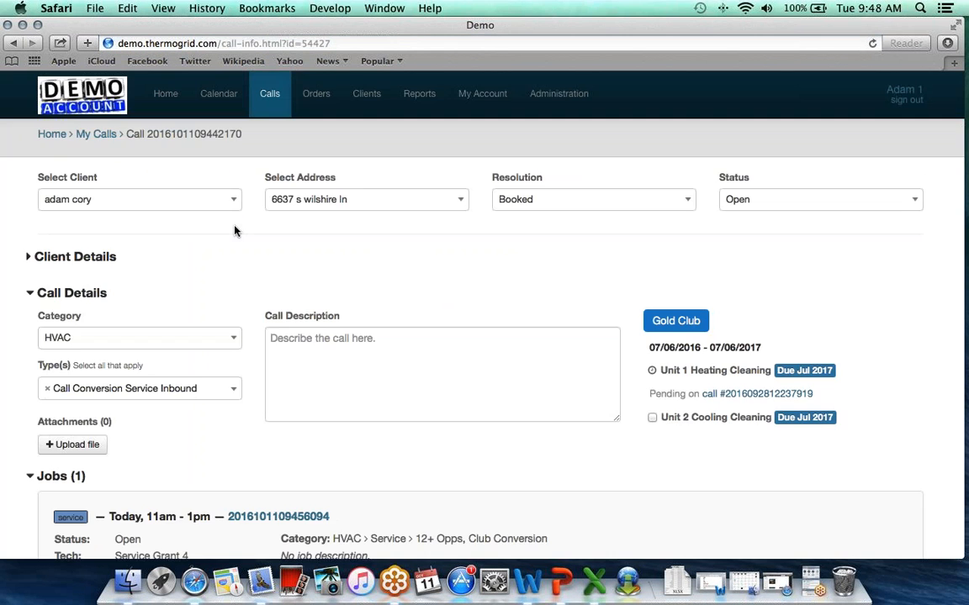
{"action": "scroll", "coordinate": [235, 230], "scroll_direction": "down", "scroll_amount": 8}
{"action": "scroll", "coordinate": [235, 230], "scroll_direction": "up", "scroll_amount": 4}
{"action": "scroll", "coordinate": [235, 231], "scroll_direction": "down", "scroll_amount": 2}
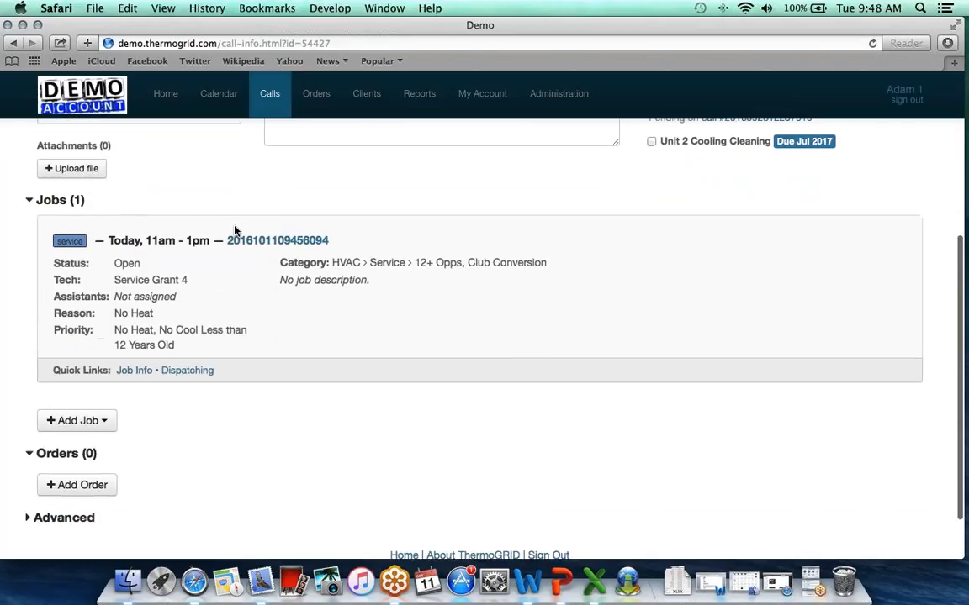
{"action": "scroll", "coordinate": [235, 230], "scroll_direction": "down", "scroll_amount": 2}
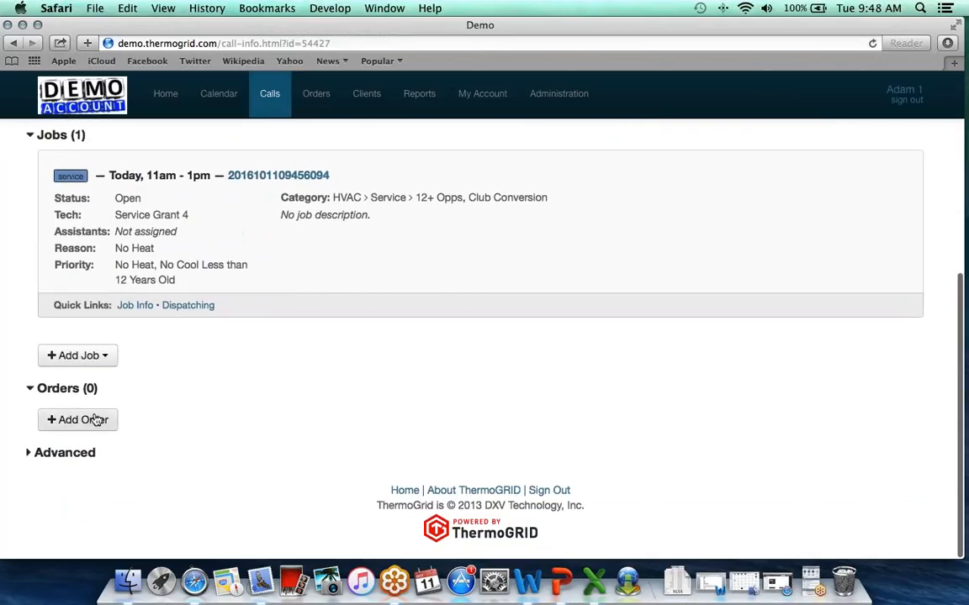
{"action": "left_click", "coordinate": [93, 419]}
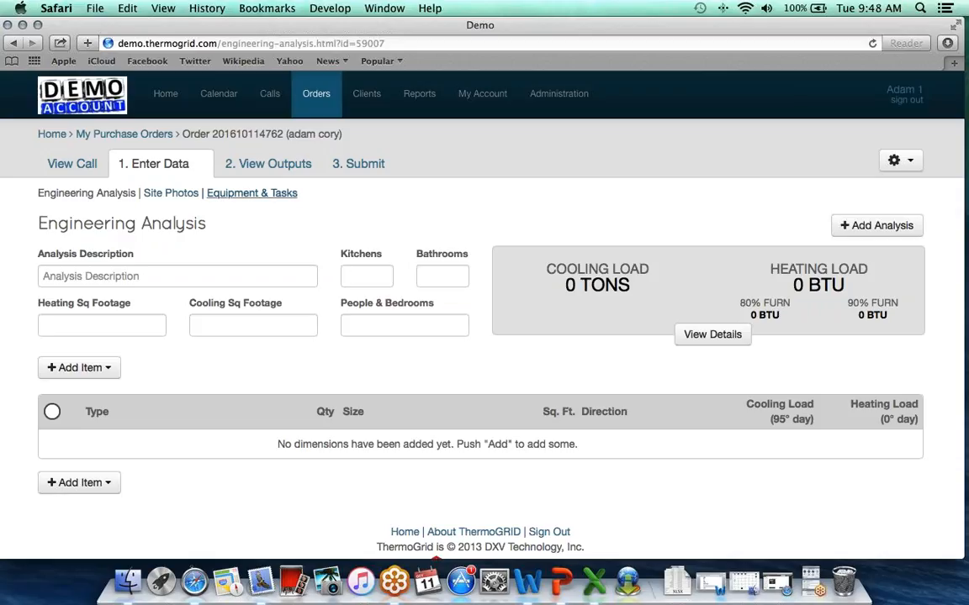
Go to the order's Equipment & Tasks and add another option named New Option.
{"action": "left_click", "coordinate": [253, 195]}
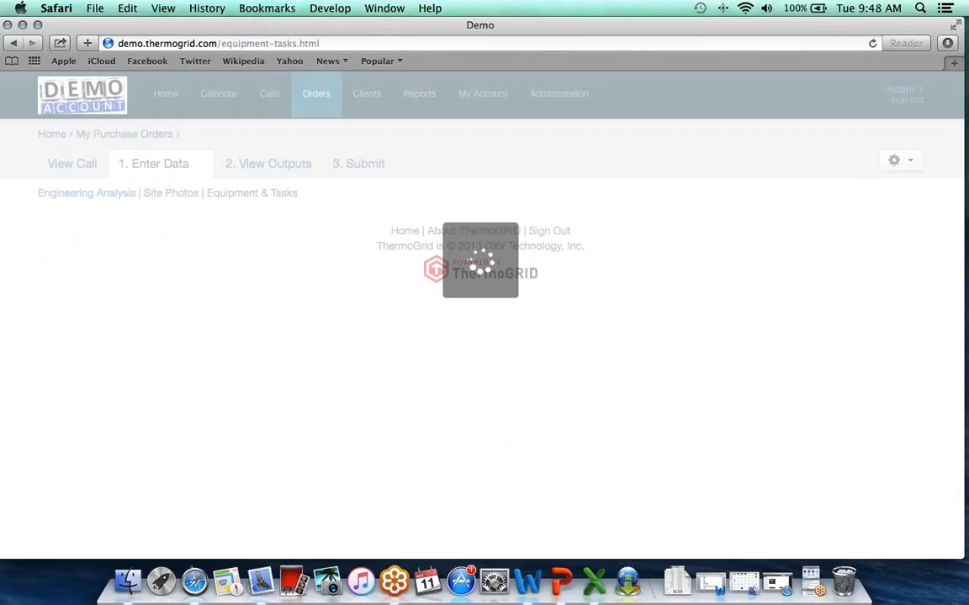
{"action": "scroll", "coordinate": [80, 370], "scroll_direction": "down", "scroll_amount": 2}
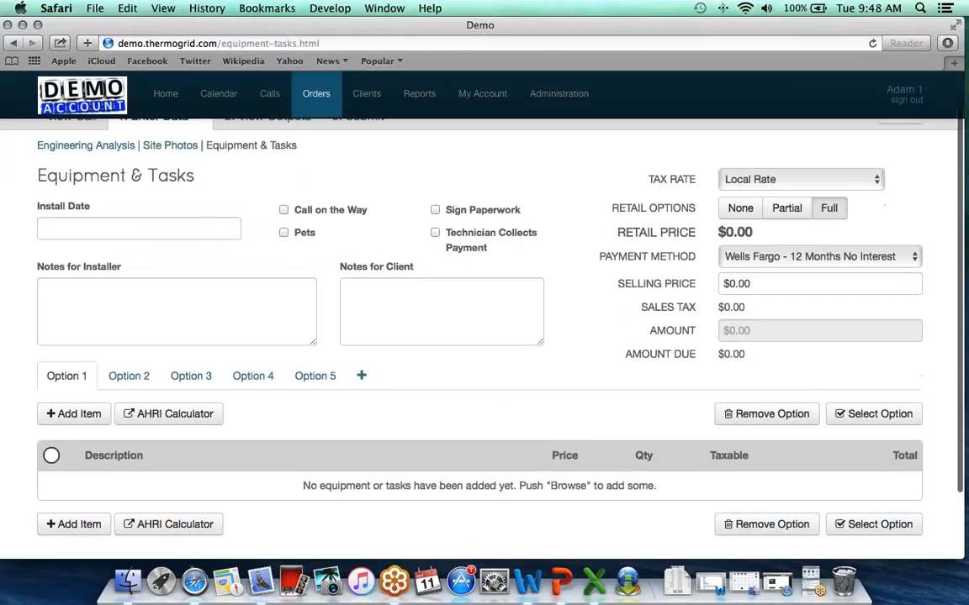
{"action": "left_click", "coordinate": [130, 367]}
{"action": "left_click", "coordinate": [191, 367]}
{"action": "left_click", "coordinate": [254, 367]}
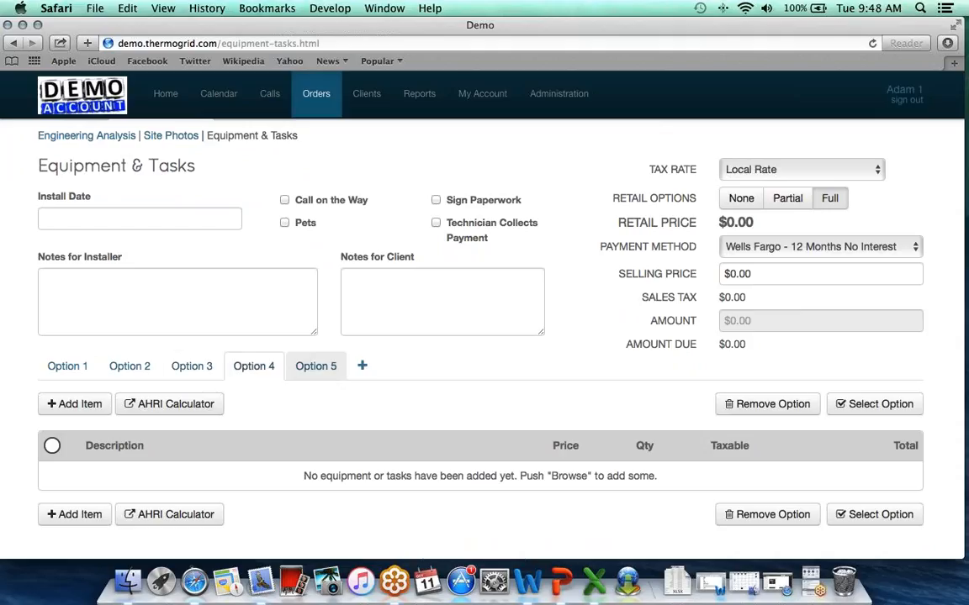
{"action": "left_click", "coordinate": [192, 367]}
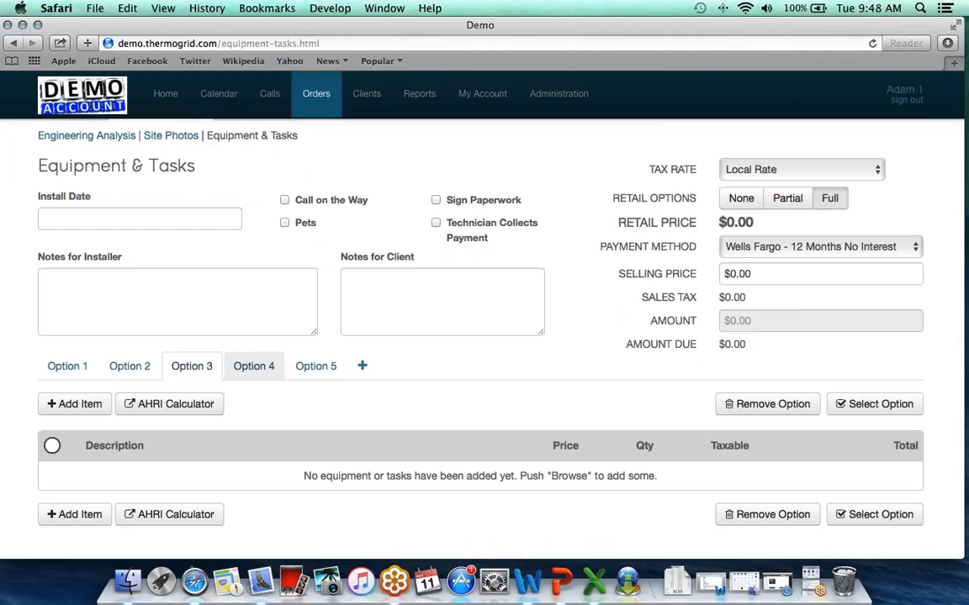
{"action": "left_click", "coordinate": [362, 369]}
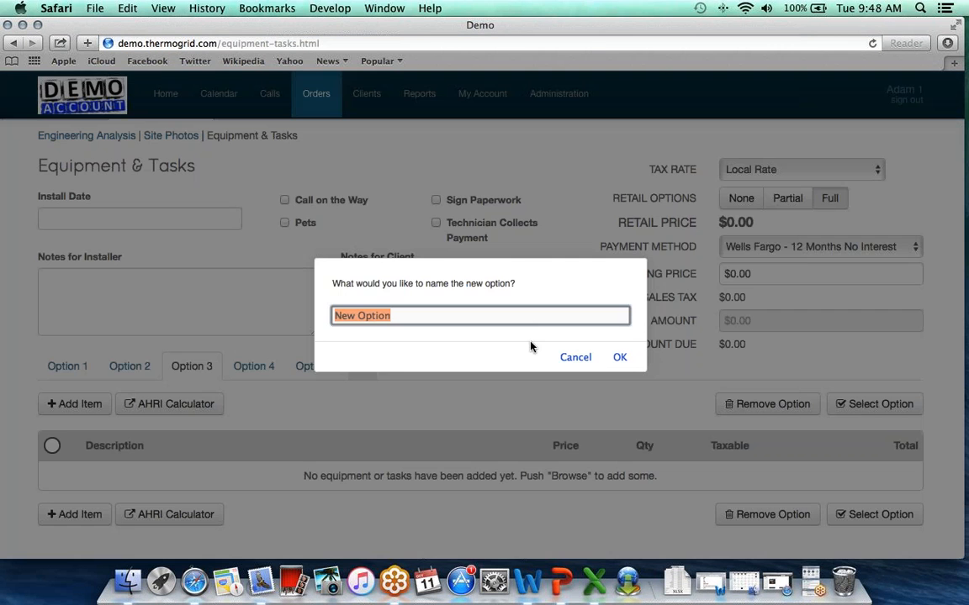
{"action": "left_click", "coordinate": [620, 357]}
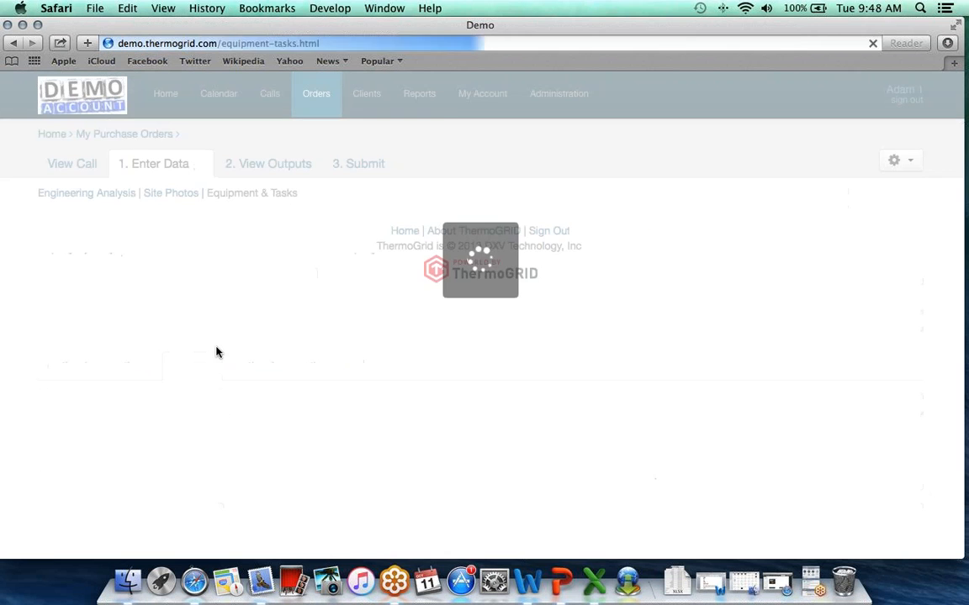
Add the Service category product "Level 1 Service Condensate CC-1 Cop, Clamp-on Float Switch" to the order's new option.
{"action": "scroll", "coordinate": [216, 352], "scroll_direction": "down", "scroll_amount": 3}
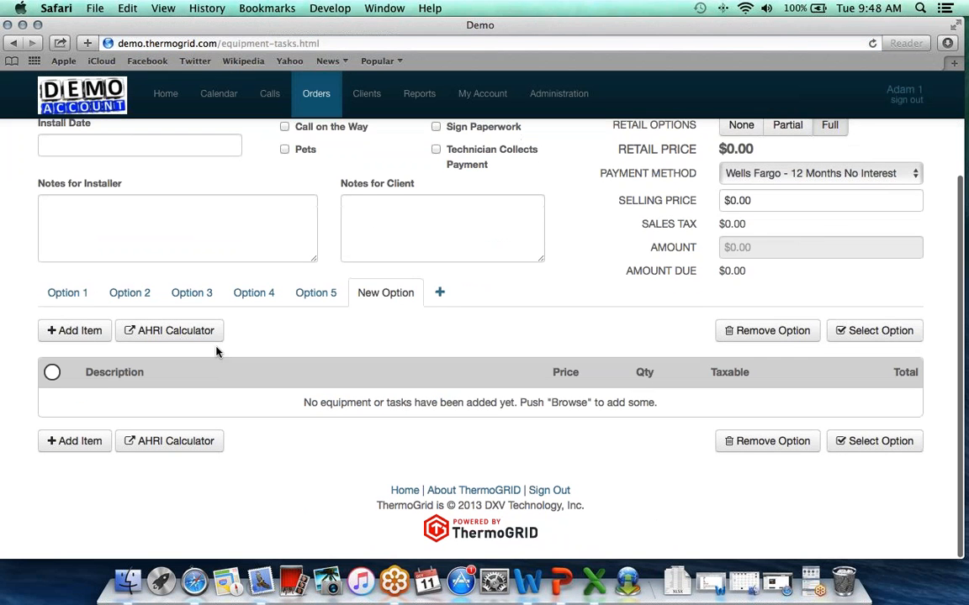
{"action": "left_click", "coordinate": [90, 331]}
{"action": "scroll", "coordinate": [338, 326], "scroll_direction": "down", "scroll_amount": 15}
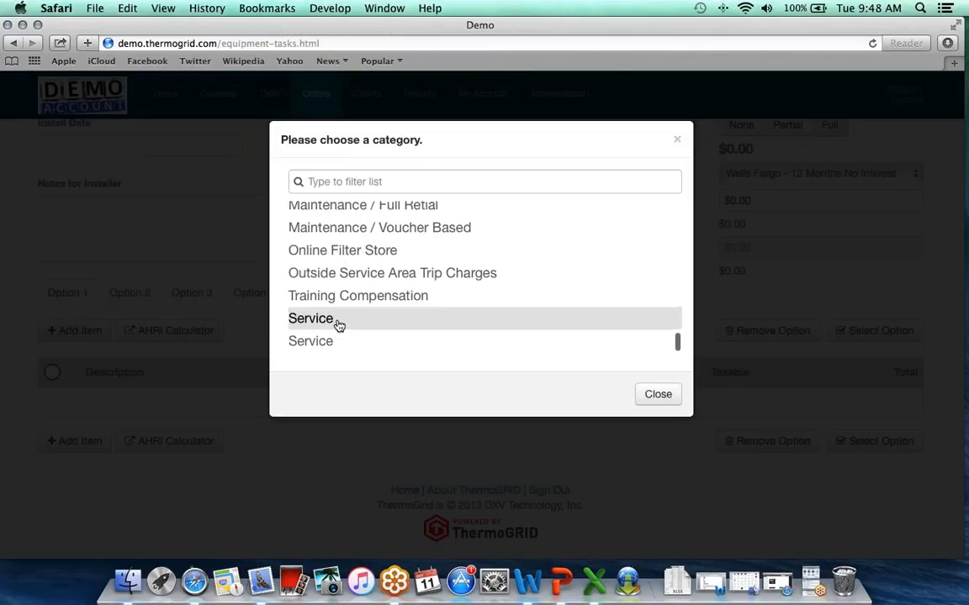
{"action": "left_click", "coordinate": [339, 325]}
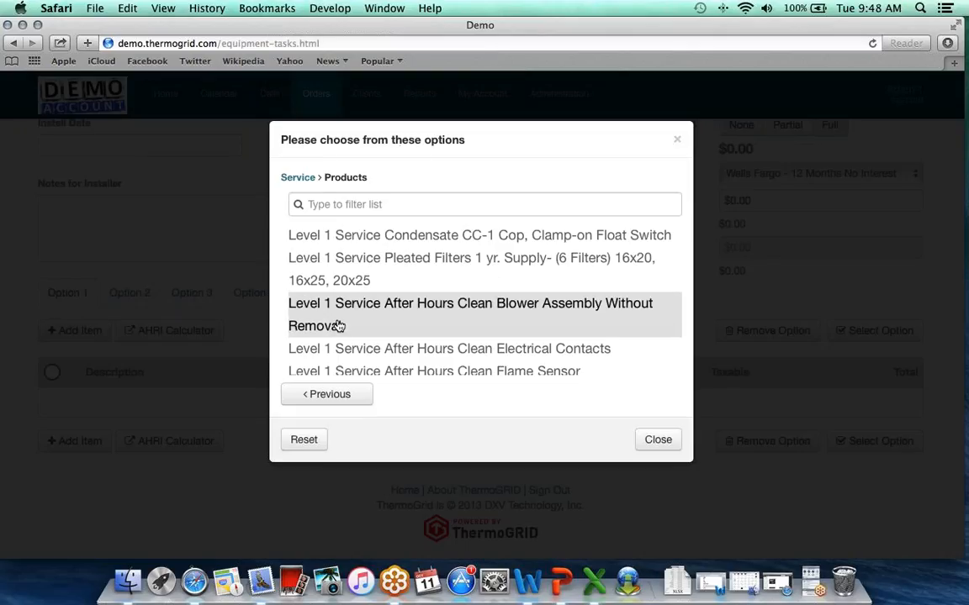
{"action": "left_click", "coordinate": [368, 239]}
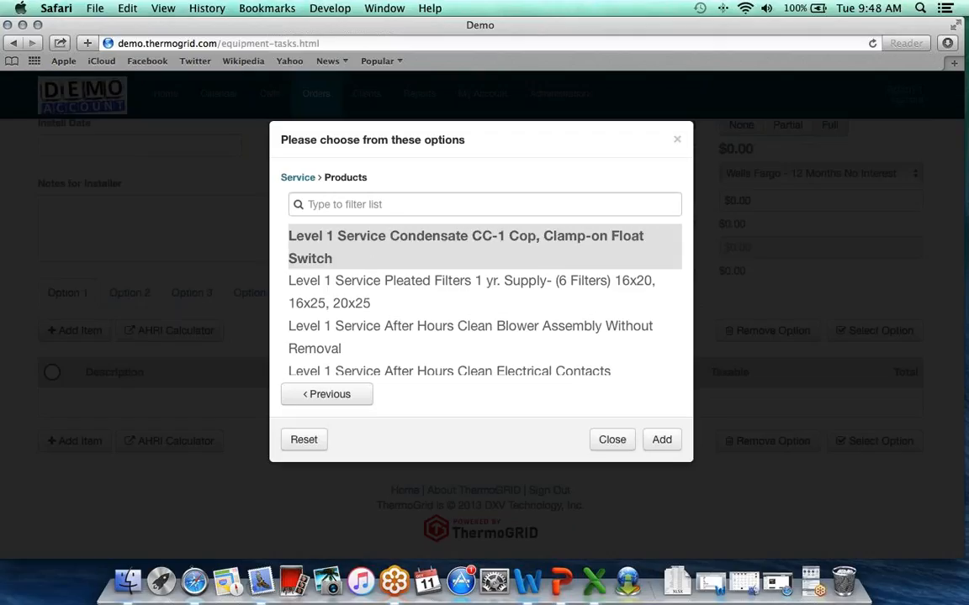
{"action": "left_click", "coordinate": [659, 442]}
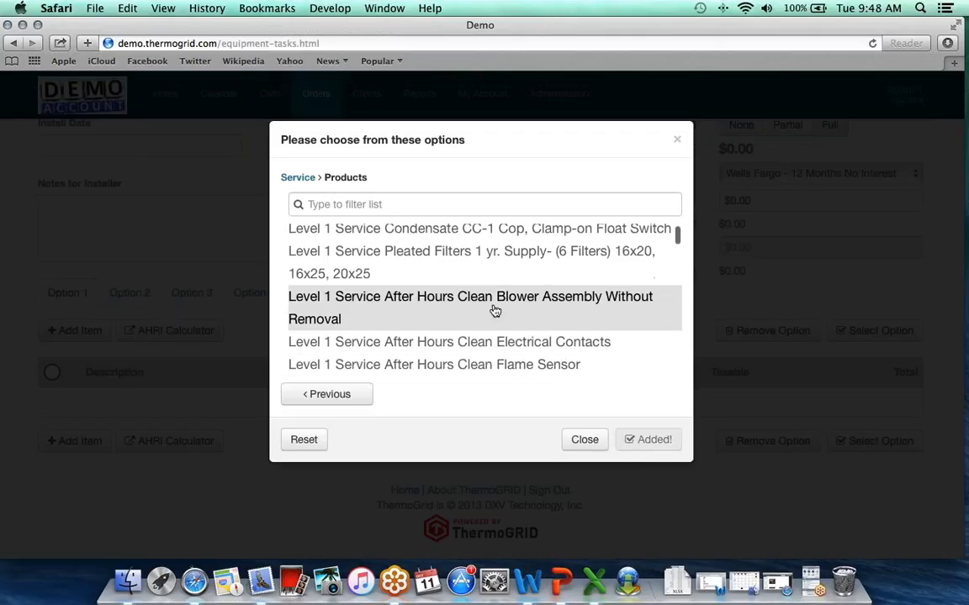
Add the product "Level 1 Service Clean Electrical Contacts" to Option 1 and close the product picker.
{"action": "left_click", "coordinate": [486, 261]}
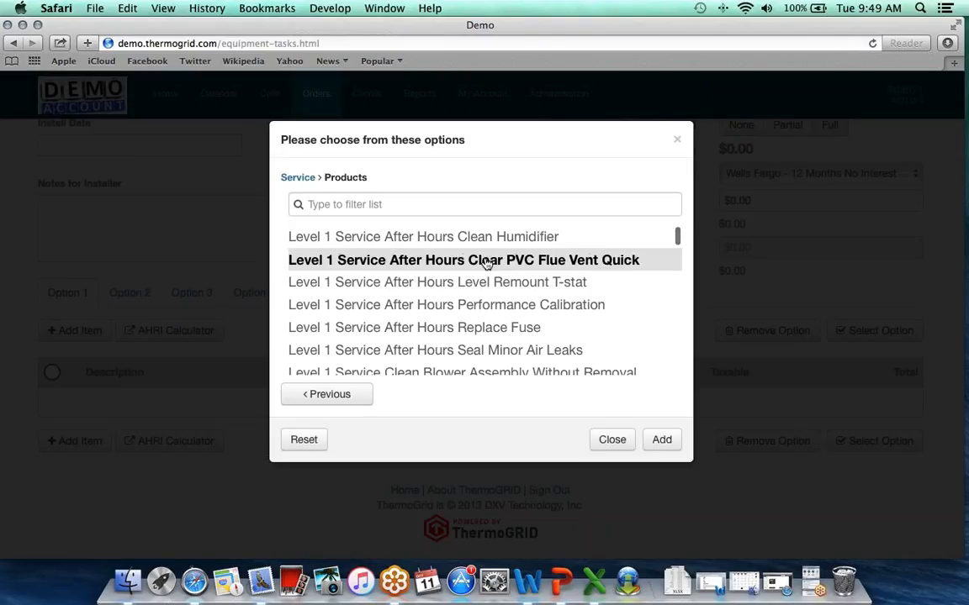
{"action": "scroll", "coordinate": [486, 286], "scroll_direction": "down", "scroll_amount": 5}
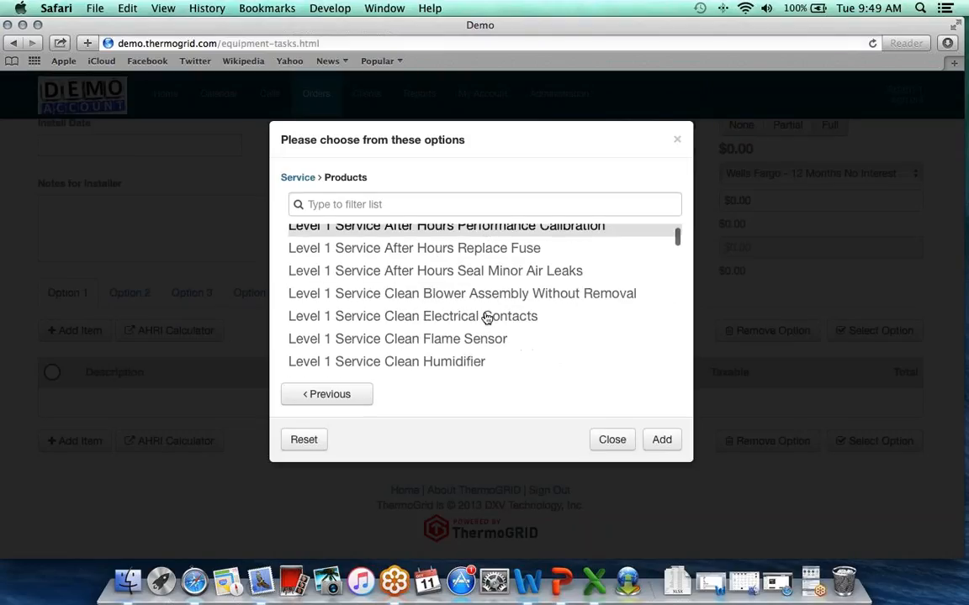
{"action": "left_click", "coordinate": [486, 292]}
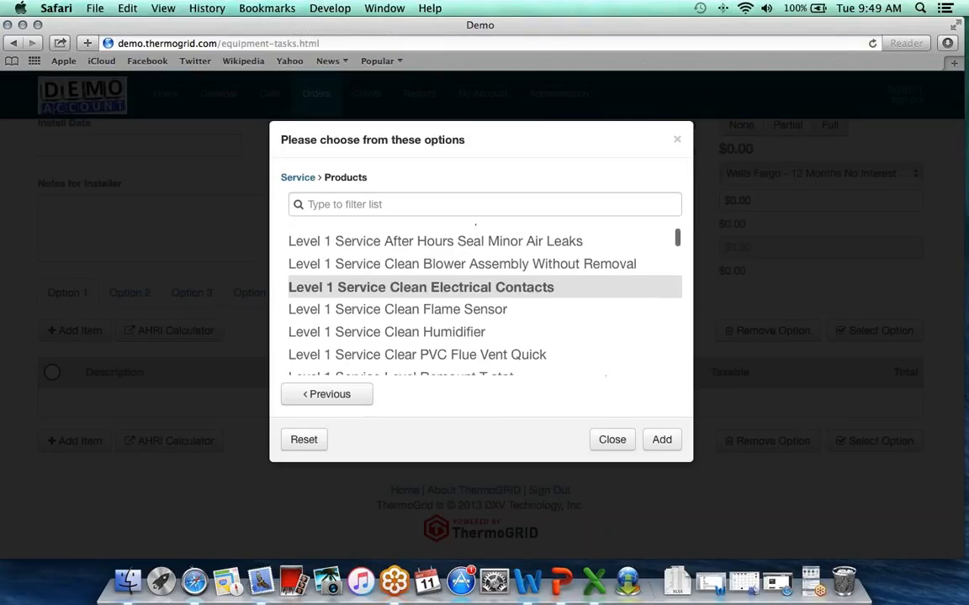
{"action": "left_click", "coordinate": [669, 439]}
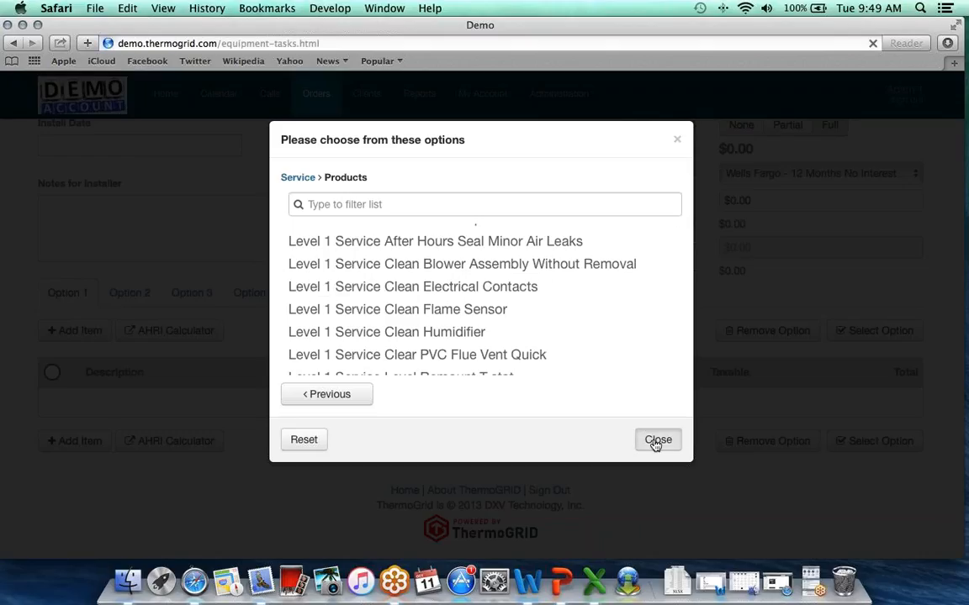
{"action": "left_click", "coordinate": [657, 439]}
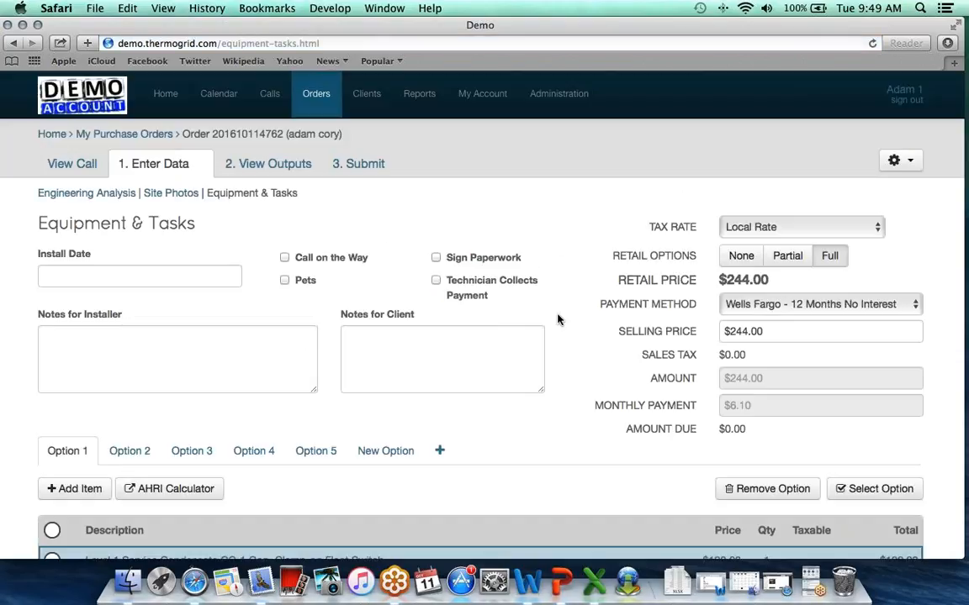
Review the order's item list, selling price and available payment methods without changing them.
{"action": "scroll", "coordinate": [556, 320], "scroll_direction": "down", "scroll_amount": 3}
{"action": "scroll", "coordinate": [557, 319], "scroll_direction": "up", "scroll_amount": 3}
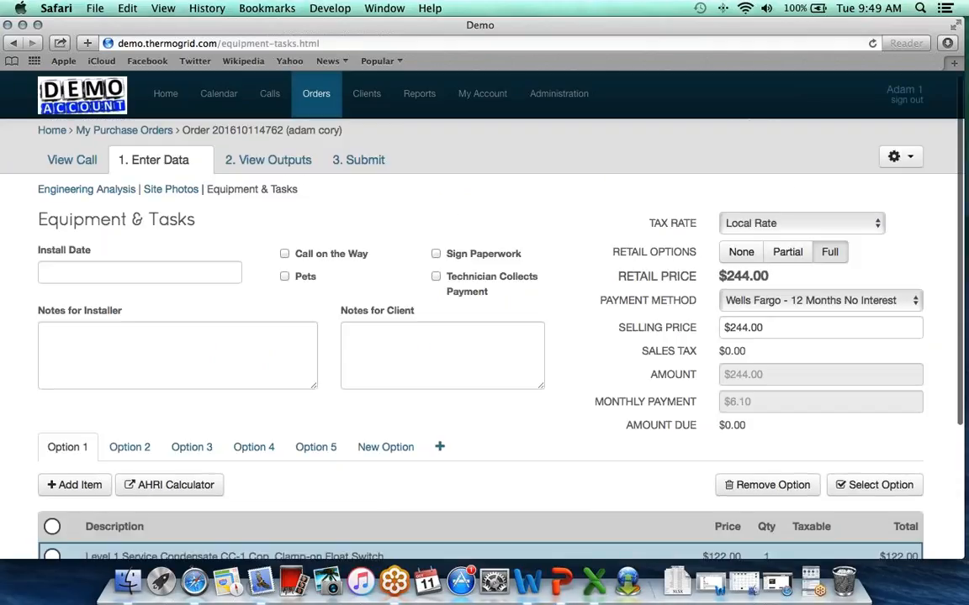
{"action": "left_click_drag", "start_coordinate": [768, 328], "coordinate": [715, 321]}
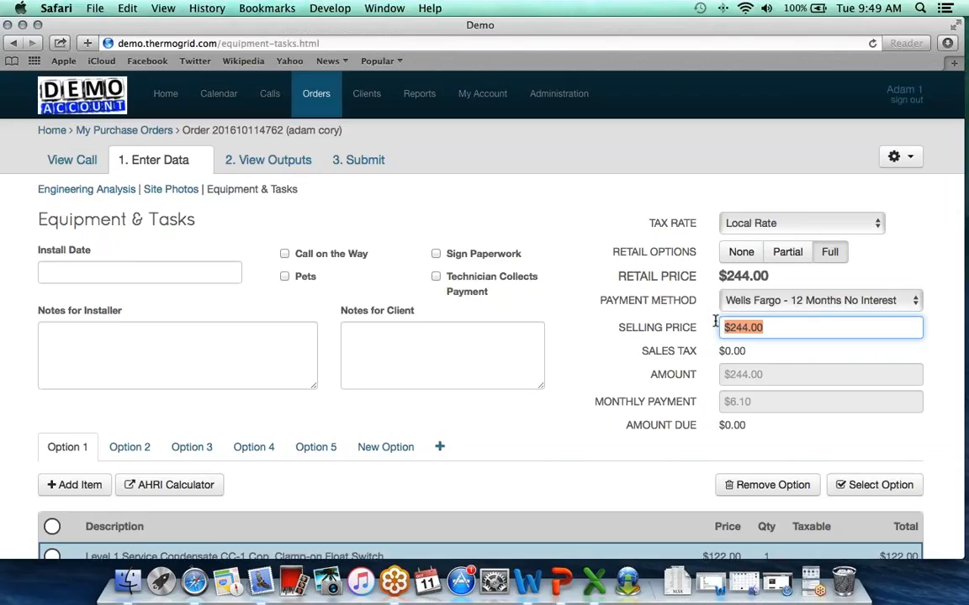
{"action": "left_click", "coordinate": [740, 301]}
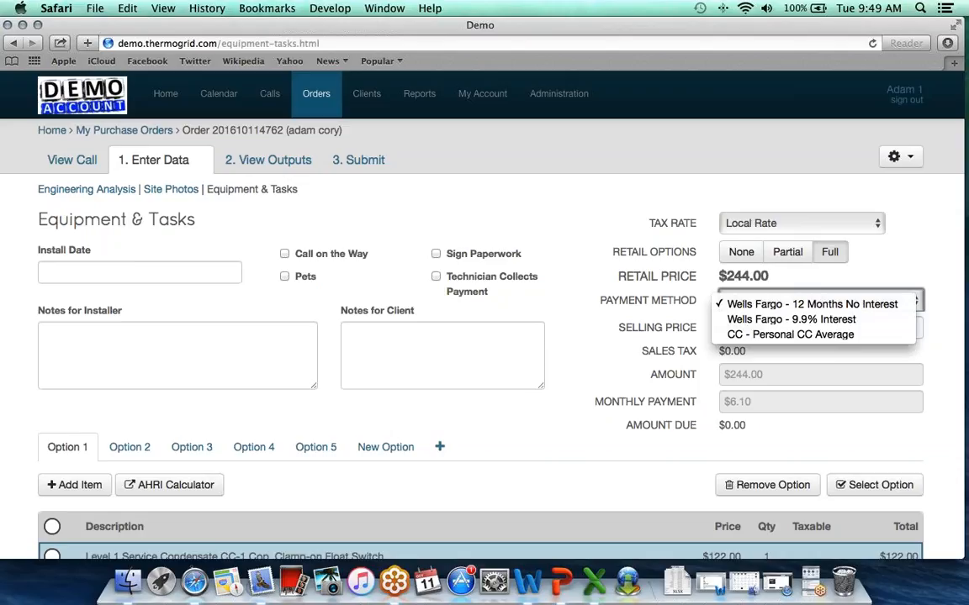
{"action": "left_click", "coordinate": [675, 311]}
{"action": "scroll", "coordinate": [675, 311], "scroll_direction": "up", "scroll_amount": 1}
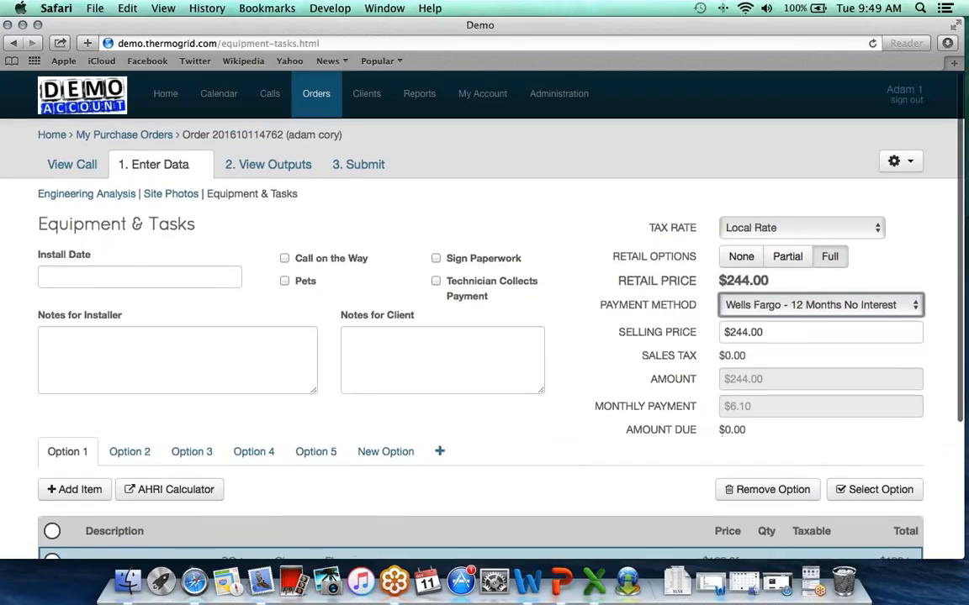
View the order's Client Agreement output and check its service description section.
{"action": "left_click", "coordinate": [263, 171]}
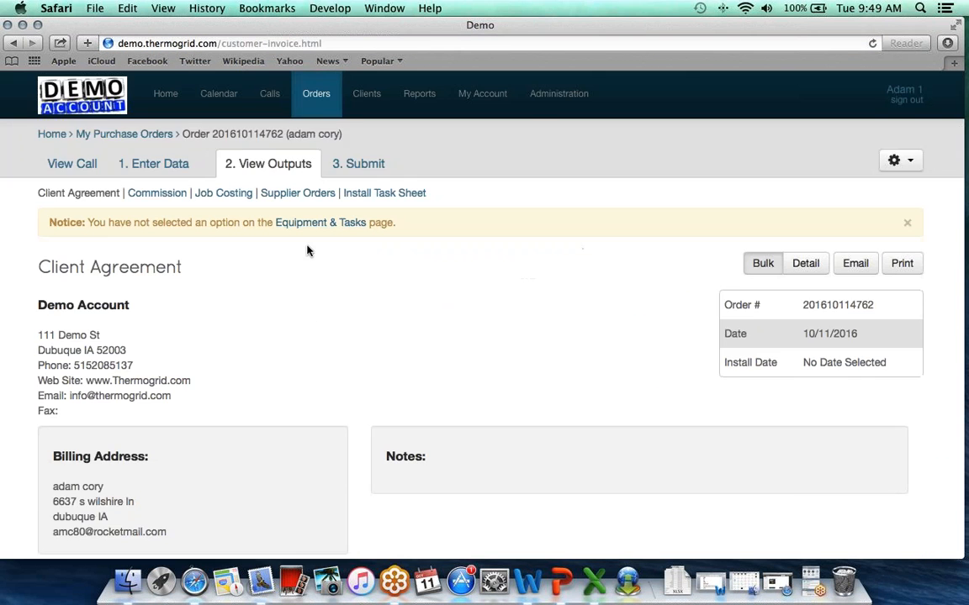
{"action": "scroll", "coordinate": [307, 251], "scroll_direction": "down", "scroll_amount": 2}
{"action": "scroll", "coordinate": [307, 250], "scroll_direction": "down", "scroll_amount": 3}
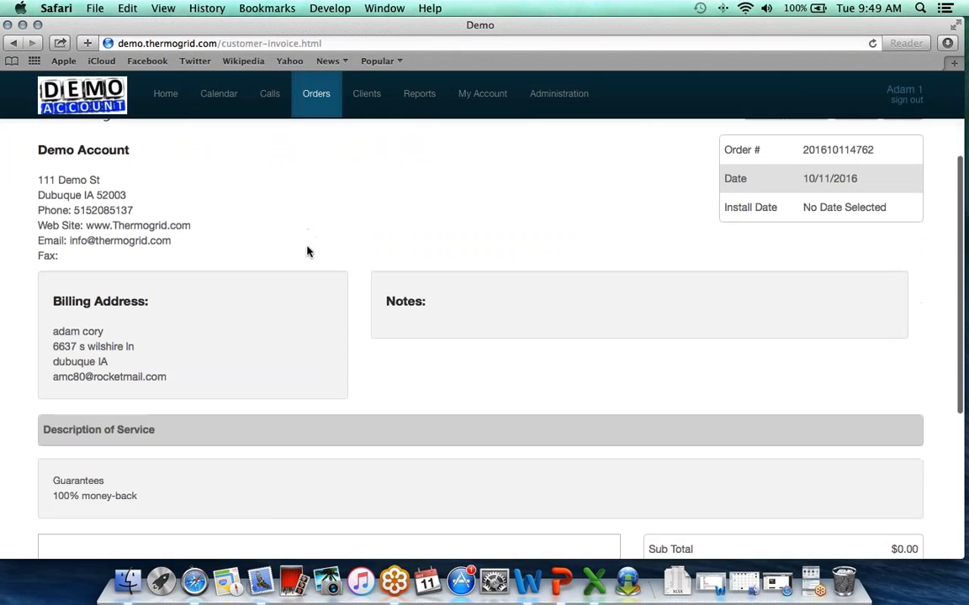
{"action": "scroll", "coordinate": [307, 251], "scroll_direction": "up", "scroll_amount": 5}
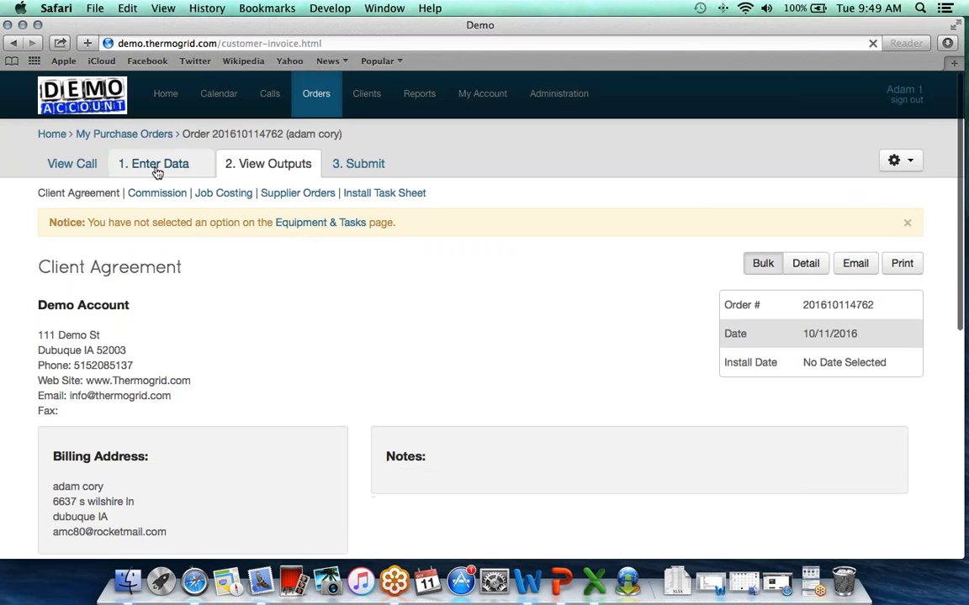
Return to the order's Equipment & Tasks and mark Option 1 as the selected option.
{"action": "left_click", "coordinate": [125, 169]}
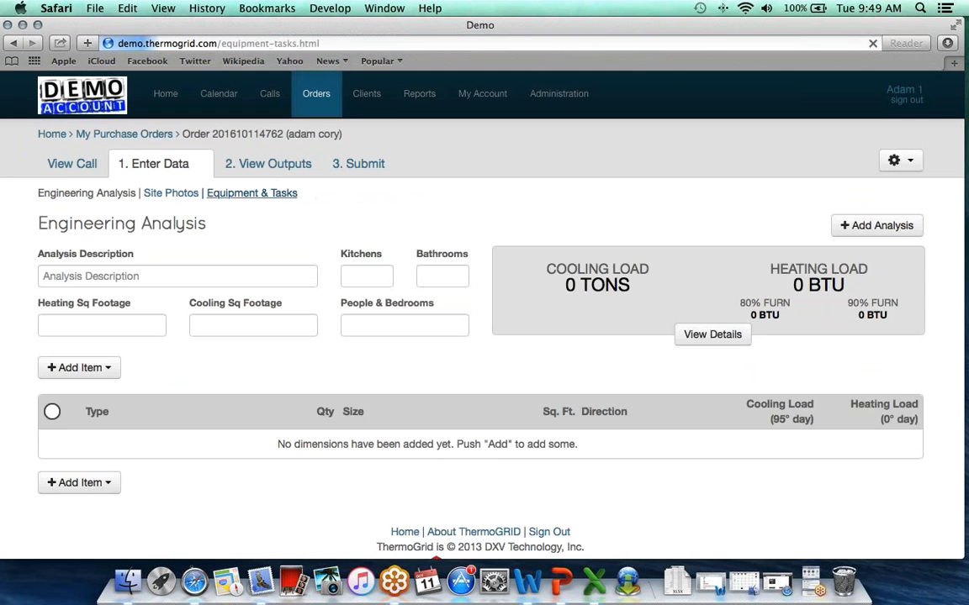
{"action": "left_click", "coordinate": [252, 192]}
{"action": "scroll", "coordinate": [753, 334], "scroll_direction": "down", "scroll_amount": 5}
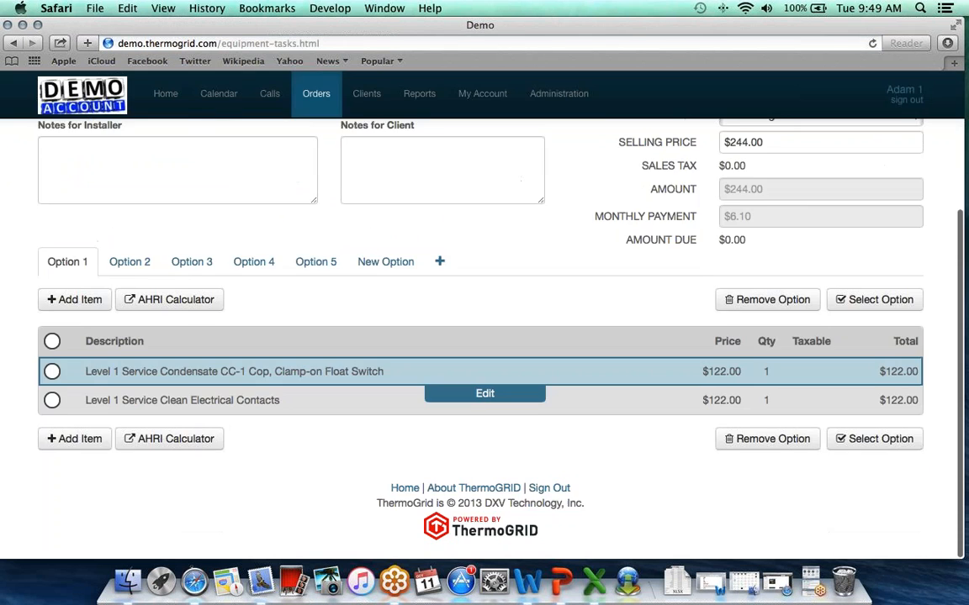
{"action": "left_click", "coordinate": [875, 301]}
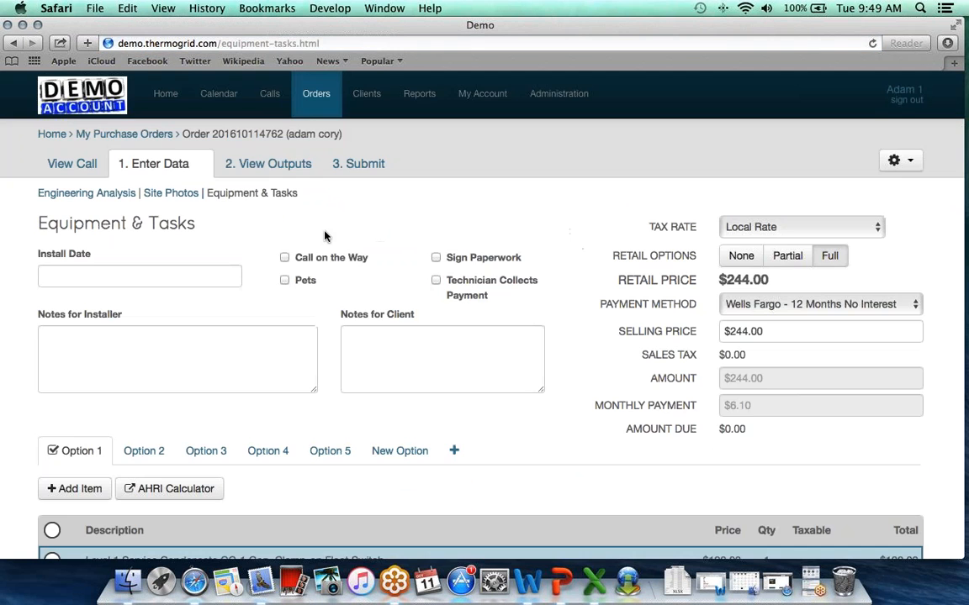
Reopen the Client Agreement and review the listed services, guarantees and price summary for the selected option.
{"action": "left_click", "coordinate": [269, 163]}
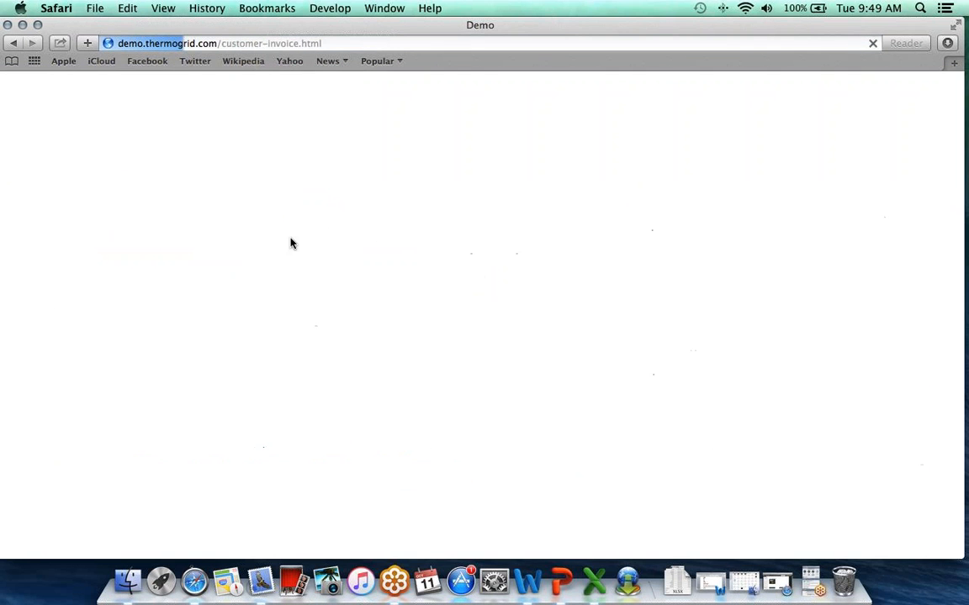
{"action": "scroll", "coordinate": [290, 243], "scroll_direction": "down", "scroll_amount": 5}
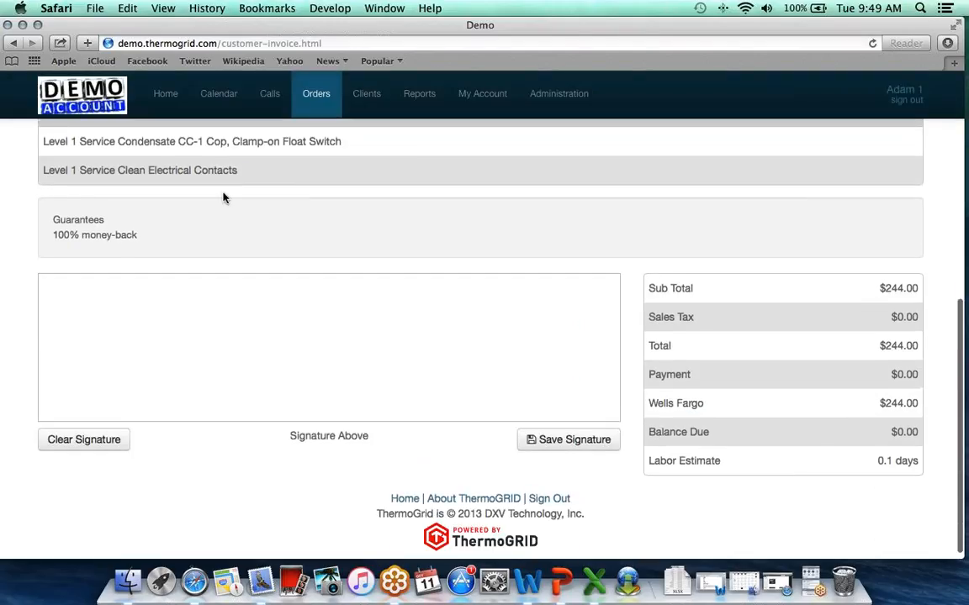
{"action": "scroll", "coordinate": [216, 187], "scroll_direction": "up", "scroll_amount": 1}
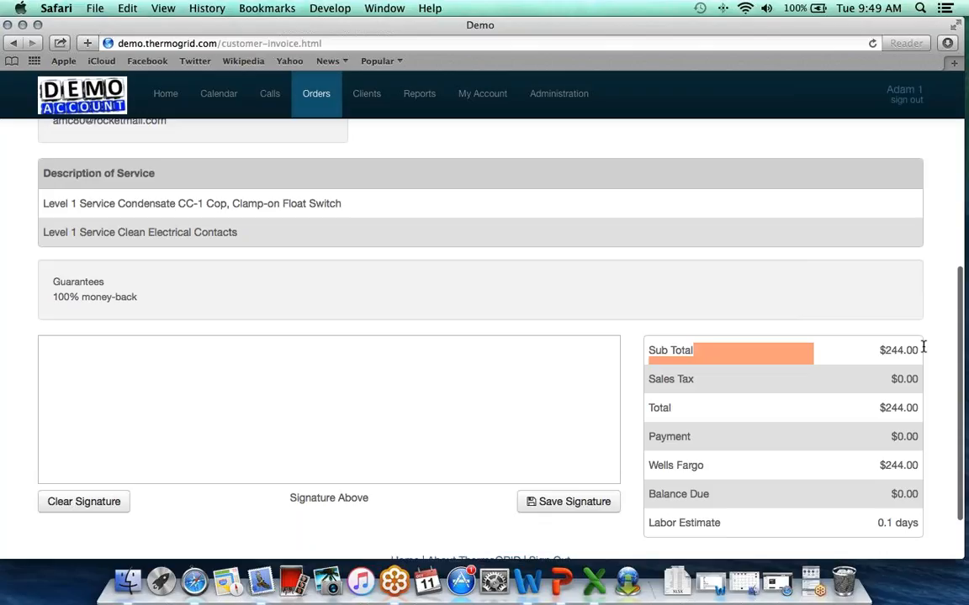
{"action": "scroll", "coordinate": [759, 348], "scroll_direction": "up", "scroll_amount": 1}
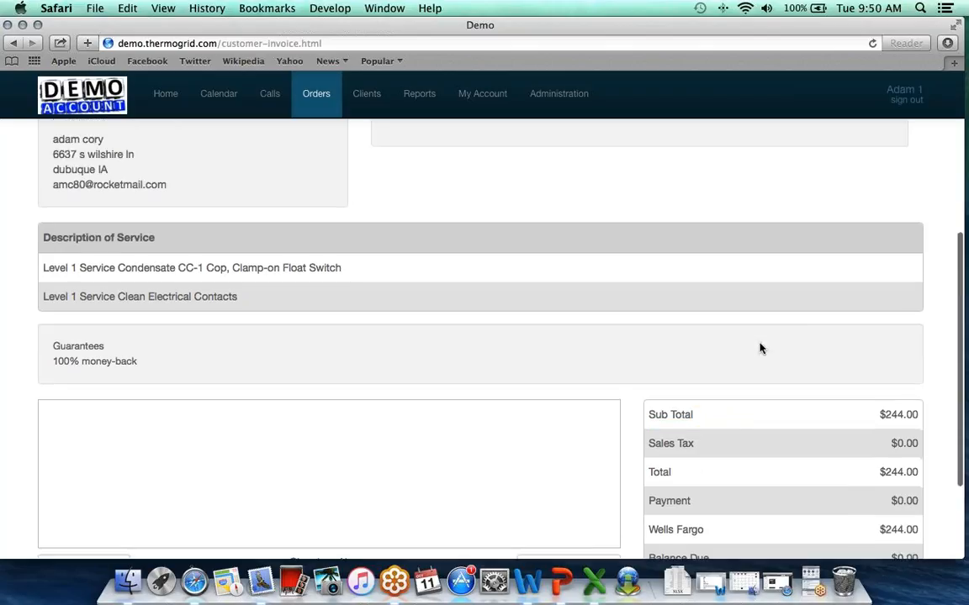
{"action": "scroll", "coordinate": [759, 348], "scroll_direction": "up", "scroll_amount": 3}
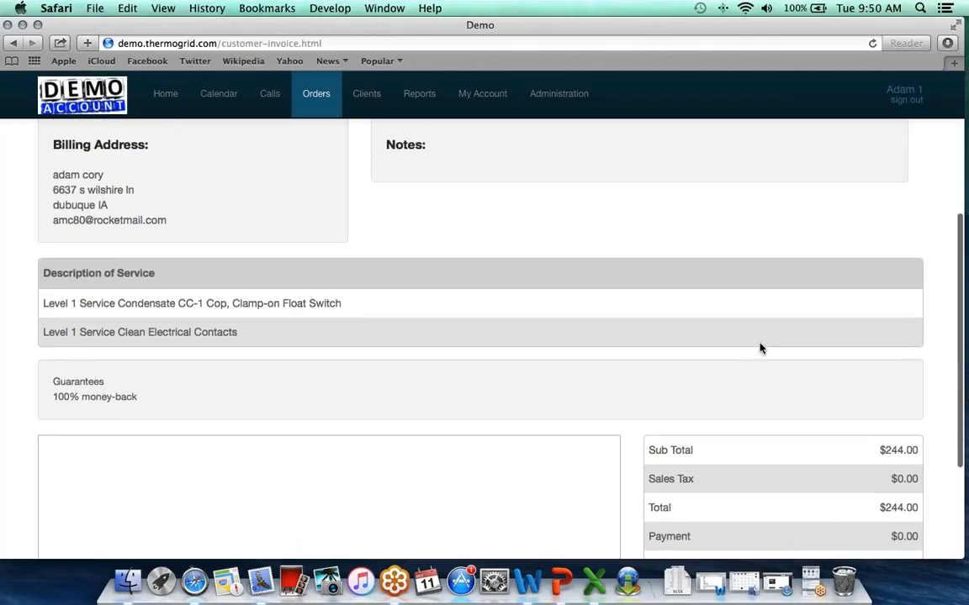
{"action": "scroll", "coordinate": [759, 348], "scroll_direction": "up", "scroll_amount": 3}
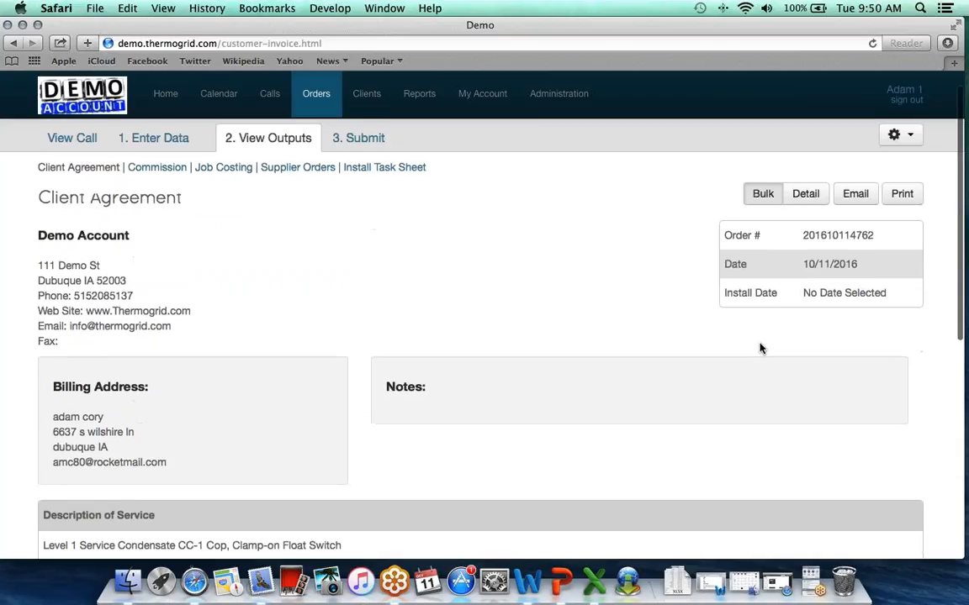
Switch the Client Agreement to the Detail version, draw a freehand signature in the signature area and save it.
{"action": "left_click", "coordinate": [805, 220]}
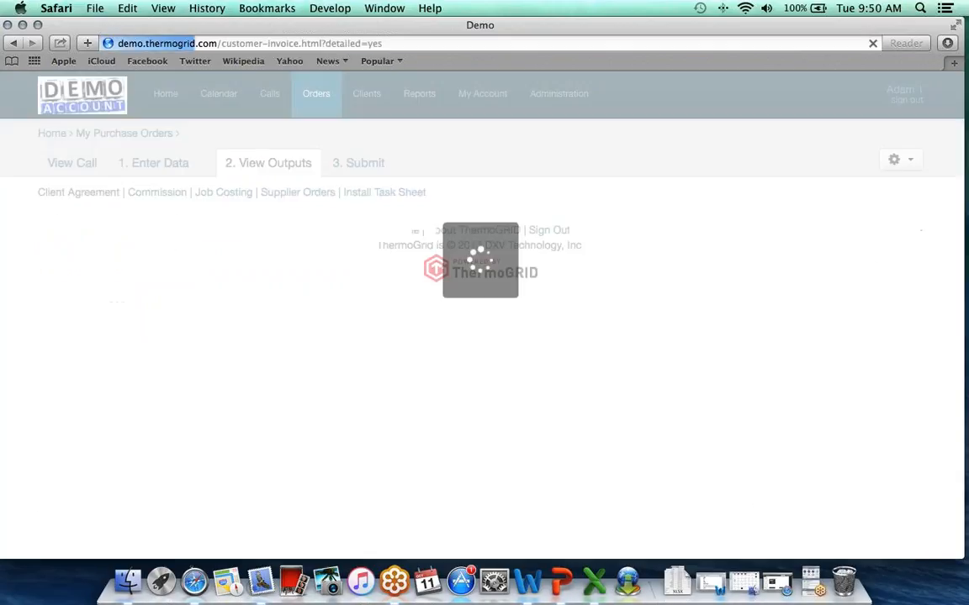
{"action": "scroll", "coordinate": [715, 252], "scroll_direction": "down", "scroll_amount": 4}
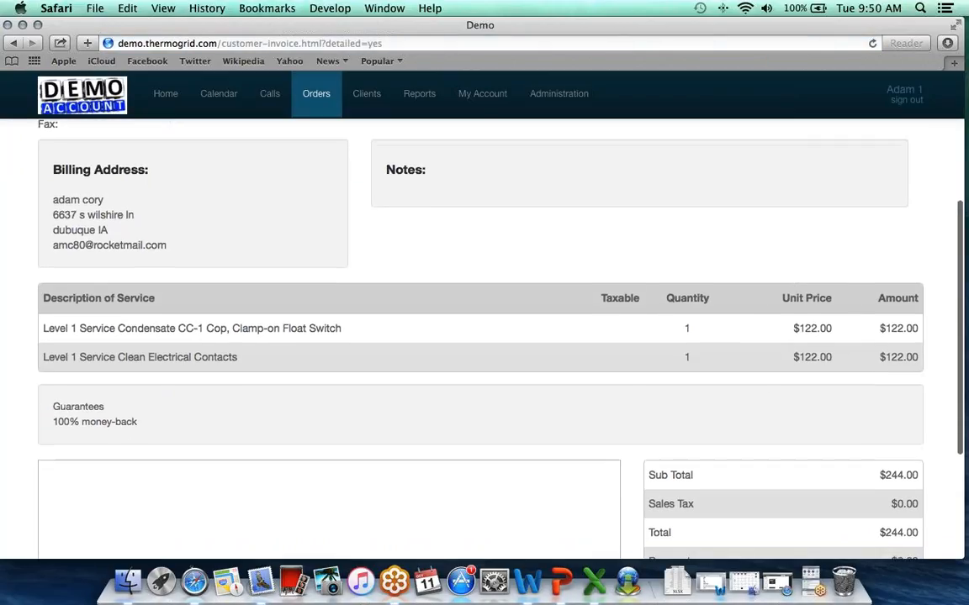
{"action": "scroll", "coordinate": [355, 382], "scroll_direction": "down", "scroll_amount": 3}
{"action": "mouse_move", "coordinate": [244, 389]}
{"action": "left_mouse_down"}
{"action": "mouse_move", "coordinate": [167, 454]}
{"action": "mouse_move", "coordinate": [250, 418]}
{"action": "left_mouse_up"}
{"action": "left_click", "coordinate": [569, 479]}
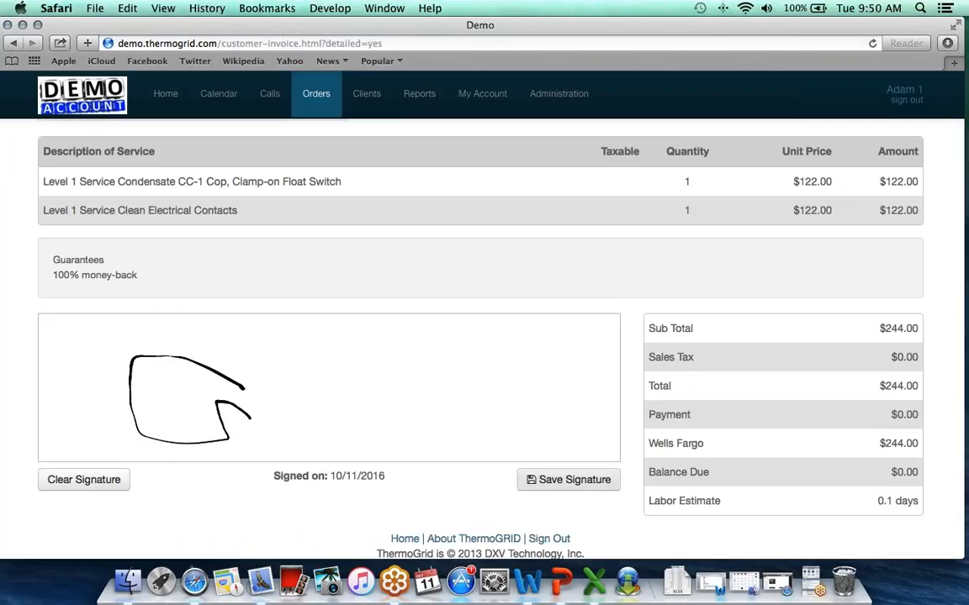
{"action": "triple_click", "coordinate": [281, 475]}
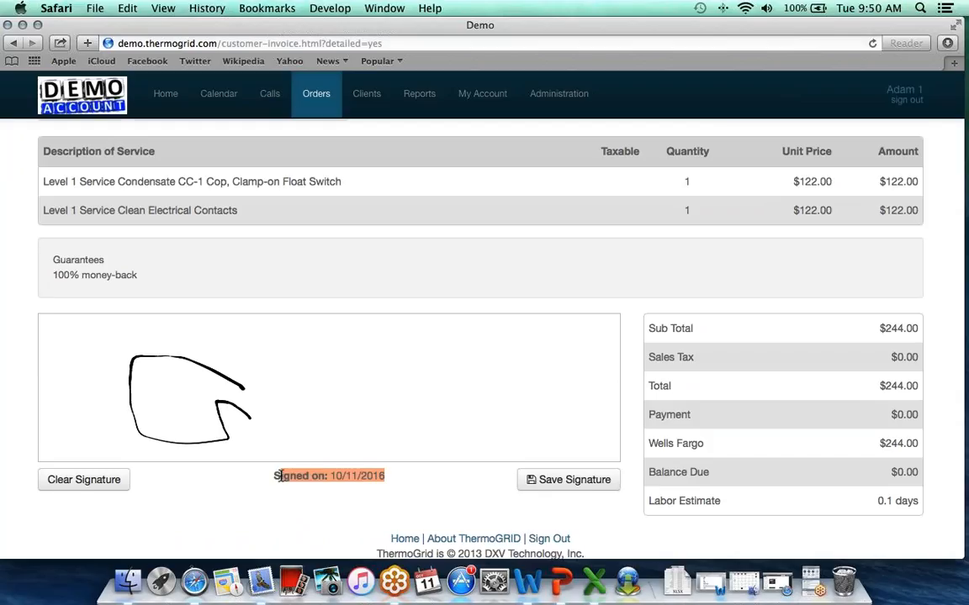
Open the printable version of the detailed Client Agreement, read it through, and return to the order's agreement page.
{"action": "scroll", "coordinate": [282, 476], "scroll_direction": "up", "scroll_amount": 10}
{"action": "left_click", "coordinate": [903, 220]}
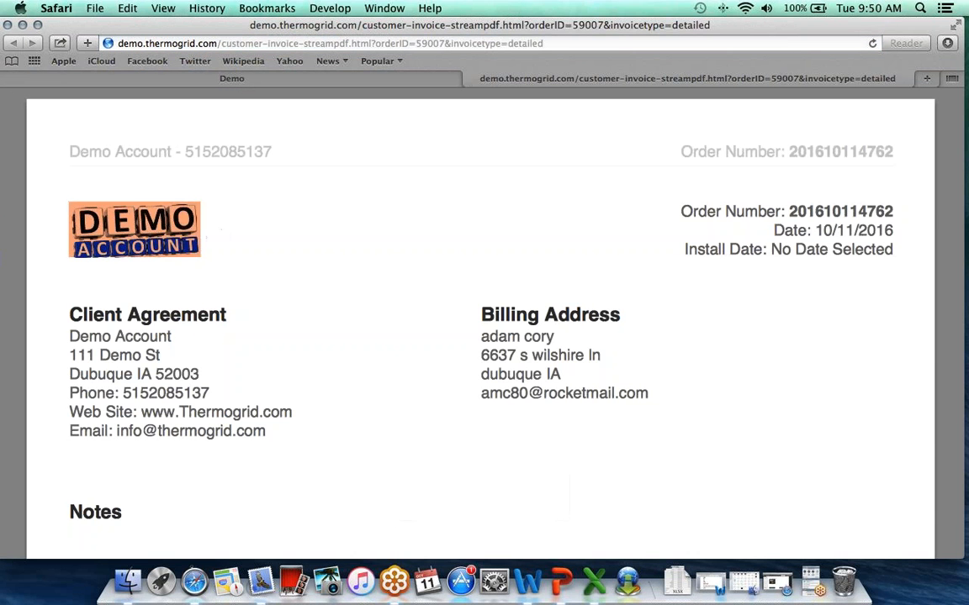
{"action": "scroll", "coordinate": [484, 328], "scroll_direction": "down", "scroll_amount": 3}
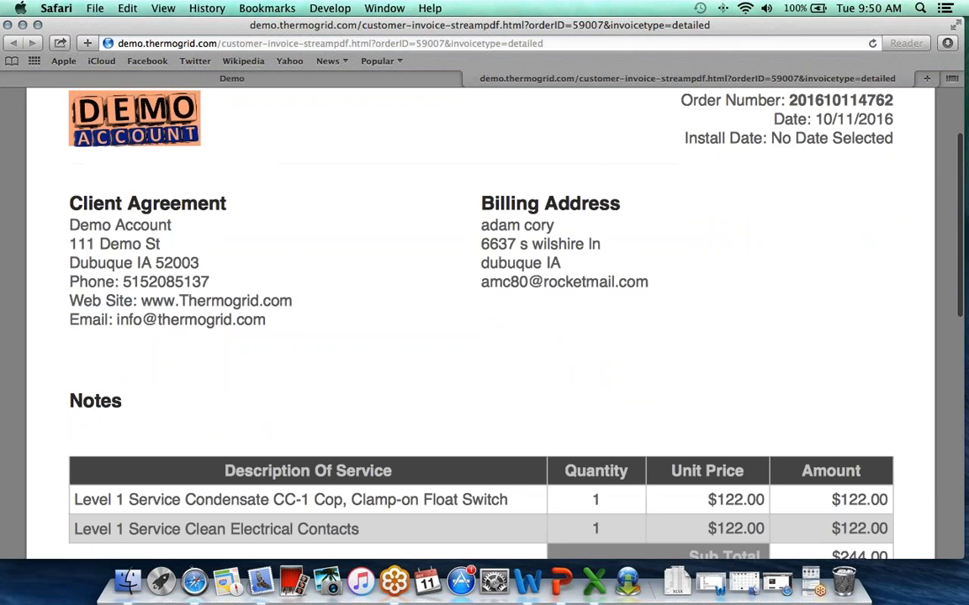
{"action": "scroll", "coordinate": [485, 328], "scroll_direction": "down", "scroll_amount": 10}
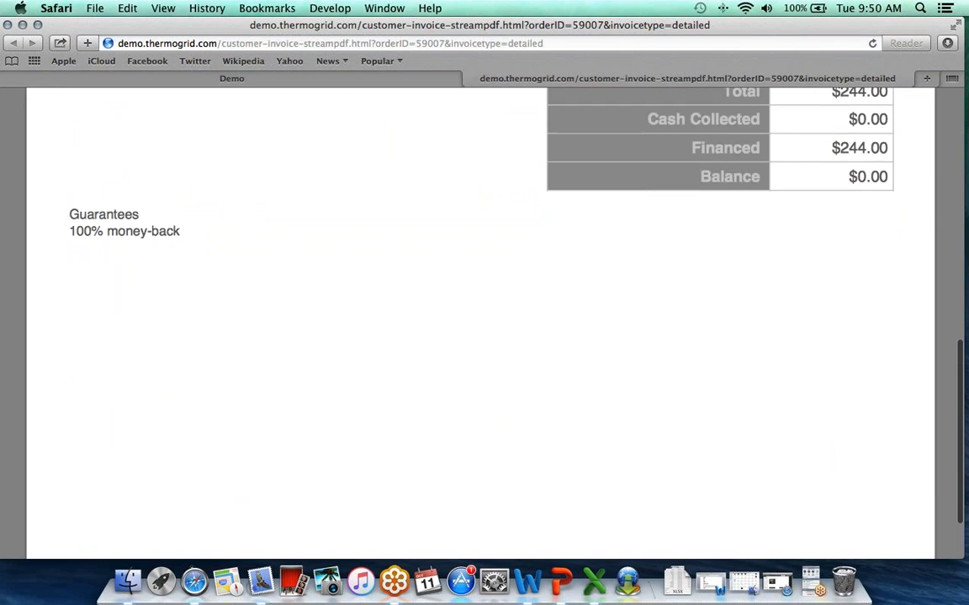
{"action": "scroll", "coordinate": [484, 328], "scroll_direction": "down", "scroll_amount": 2}
{"action": "scroll", "coordinate": [485, 328], "scroll_direction": "up", "scroll_amount": 14}
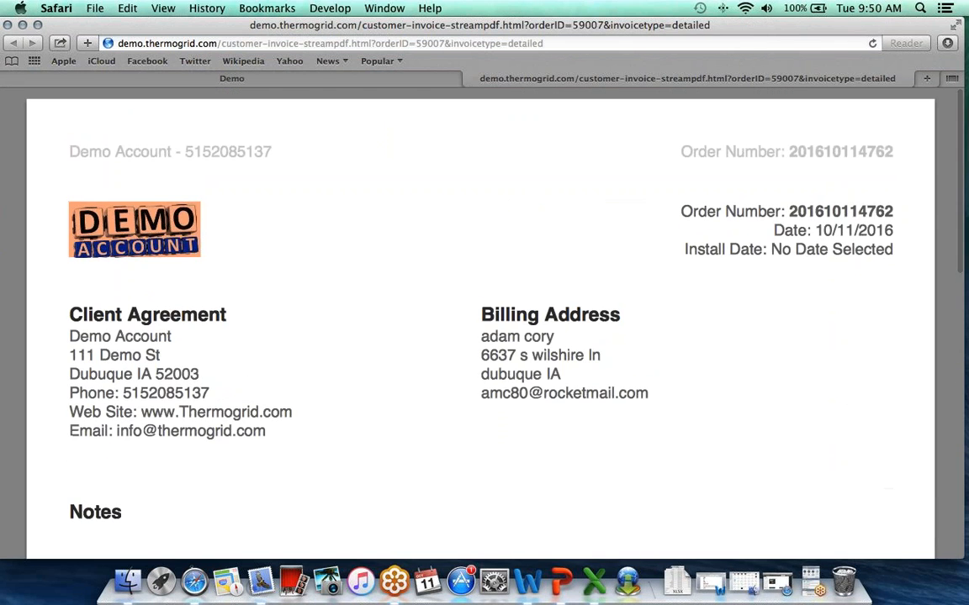
{"action": "left_click", "coordinate": [412, 80]}
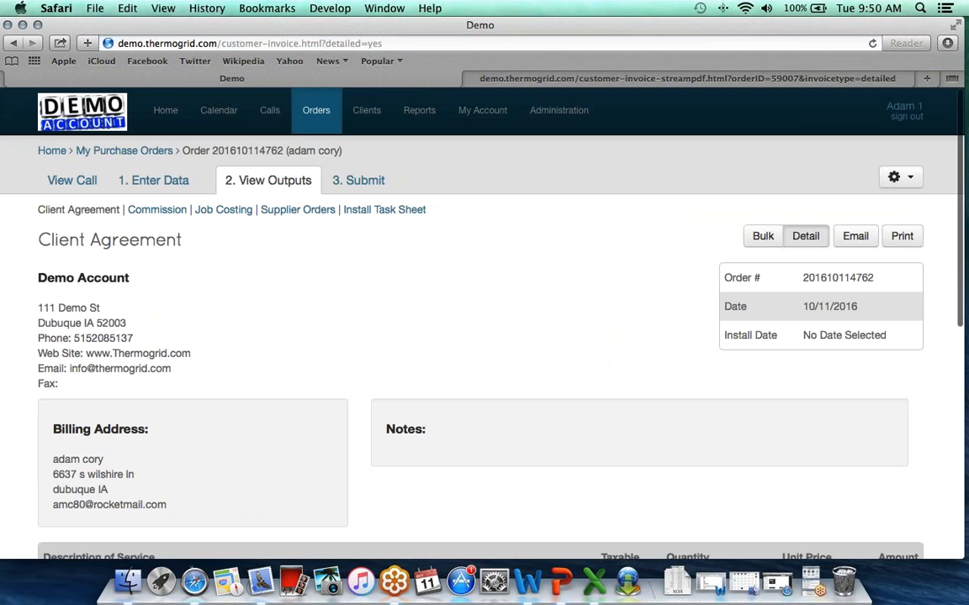
{"action": "scroll", "coordinate": [479, 208], "scroll_direction": "down", "scroll_amount": 5}
{"action": "scroll", "coordinate": [479, 209], "scroll_direction": "up", "scroll_amount": 5}
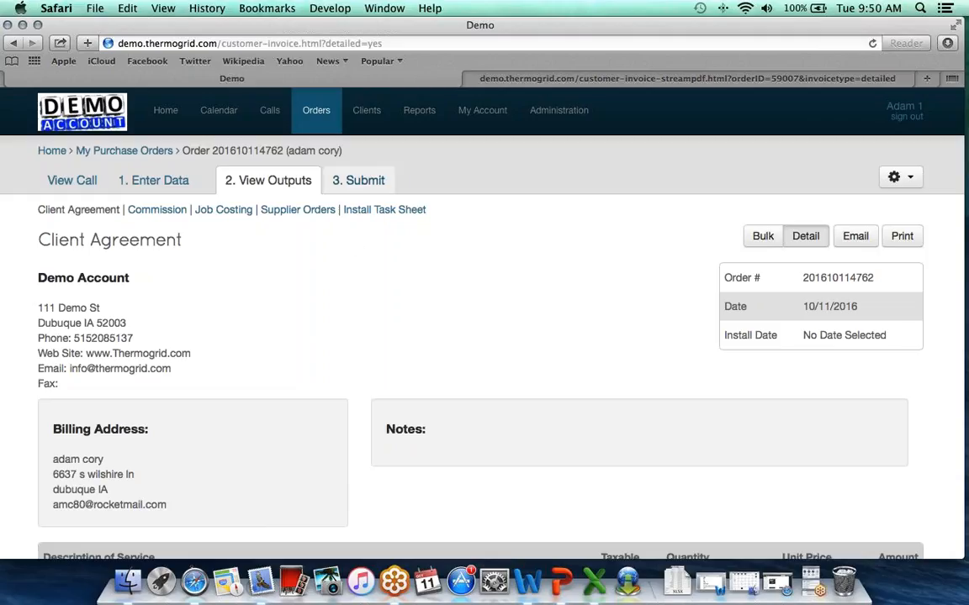
Apply the order's revenue to HVAC > Service > Club Conversion, verify the purchase order as ready, and submit it.
{"action": "left_click", "coordinate": [351, 181]}
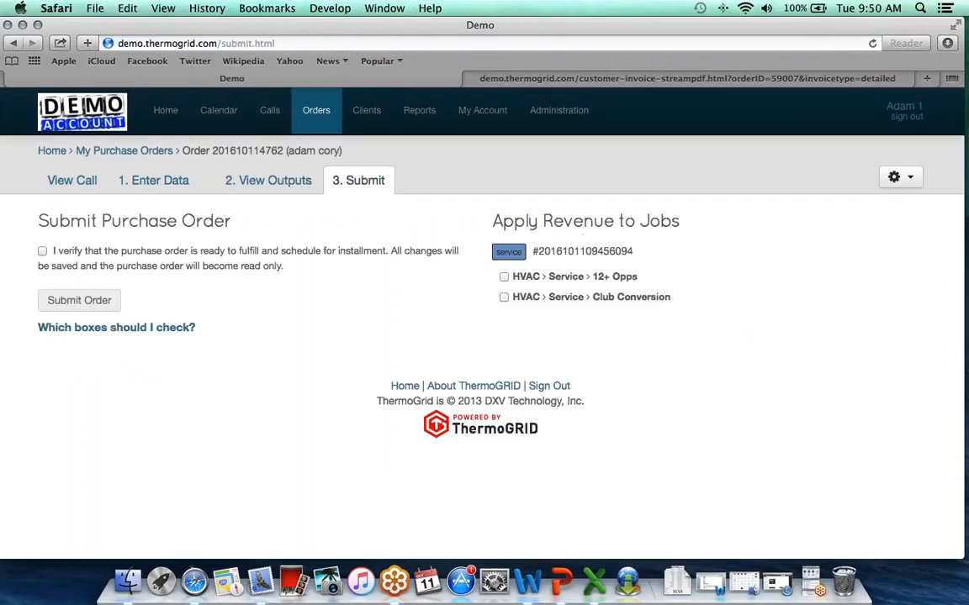
{"action": "left_click", "coordinate": [504, 298]}
{"action": "left_click", "coordinate": [42, 251]}
{"action": "left_click", "coordinate": [79, 301]}
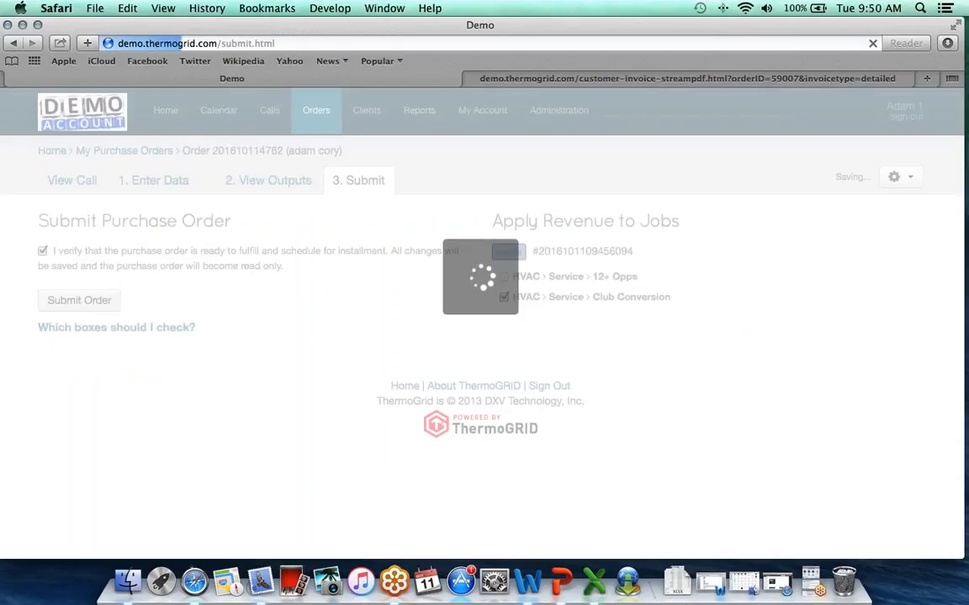